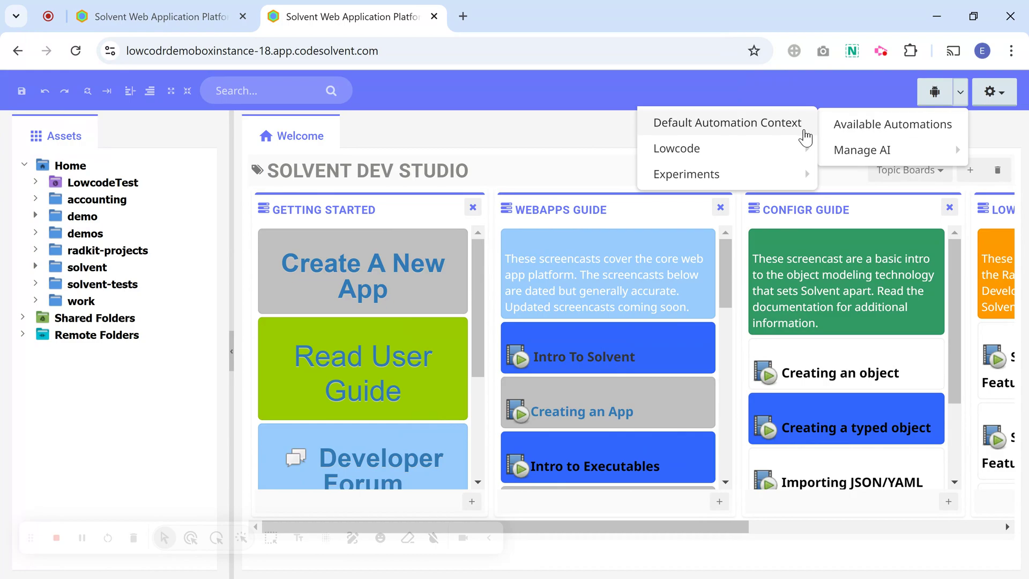
Step: Open the existing Anthropic Bot AI session
mouse_move(793, 152)
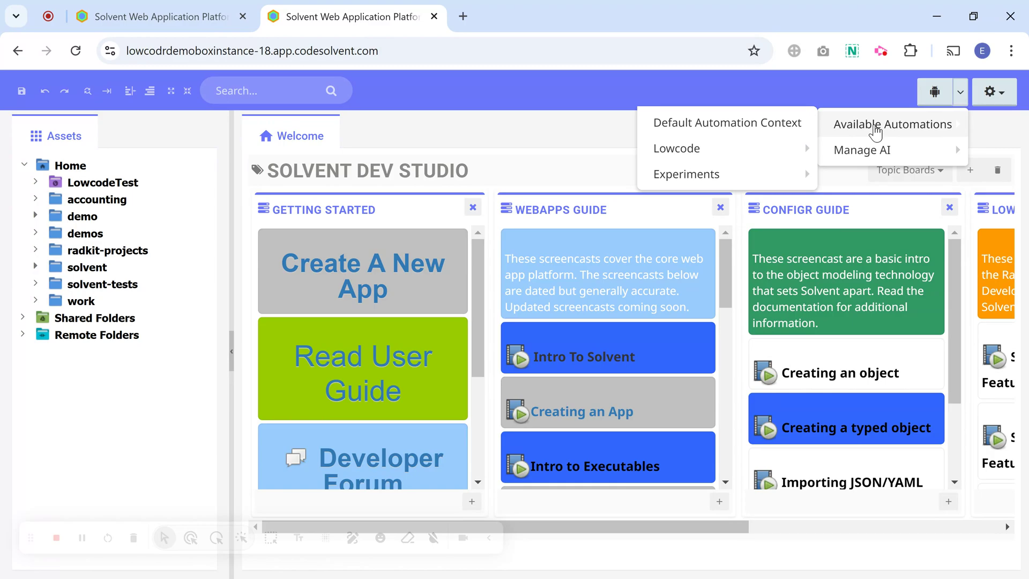
mouse_move(820, 131)
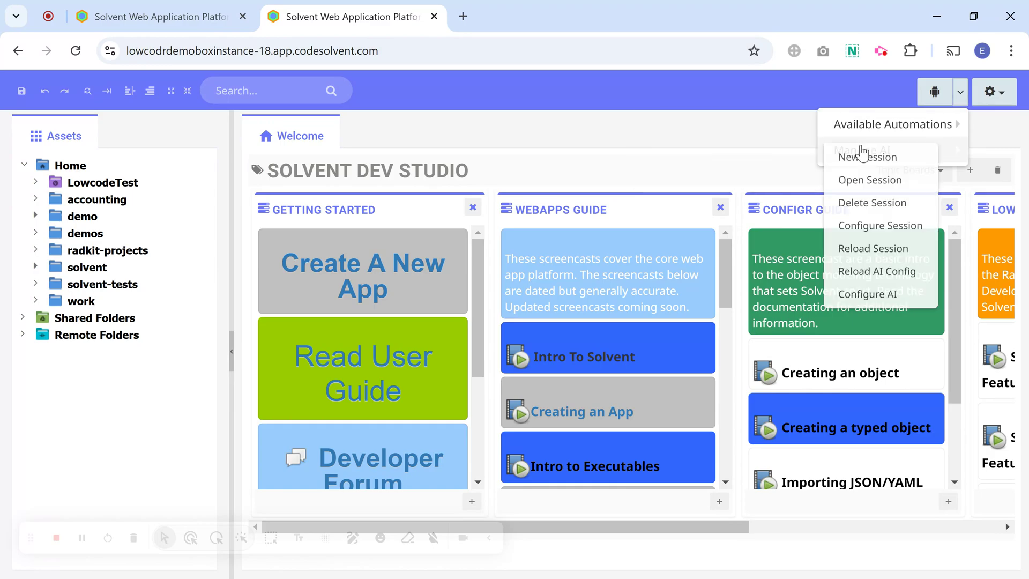
click(863, 175)
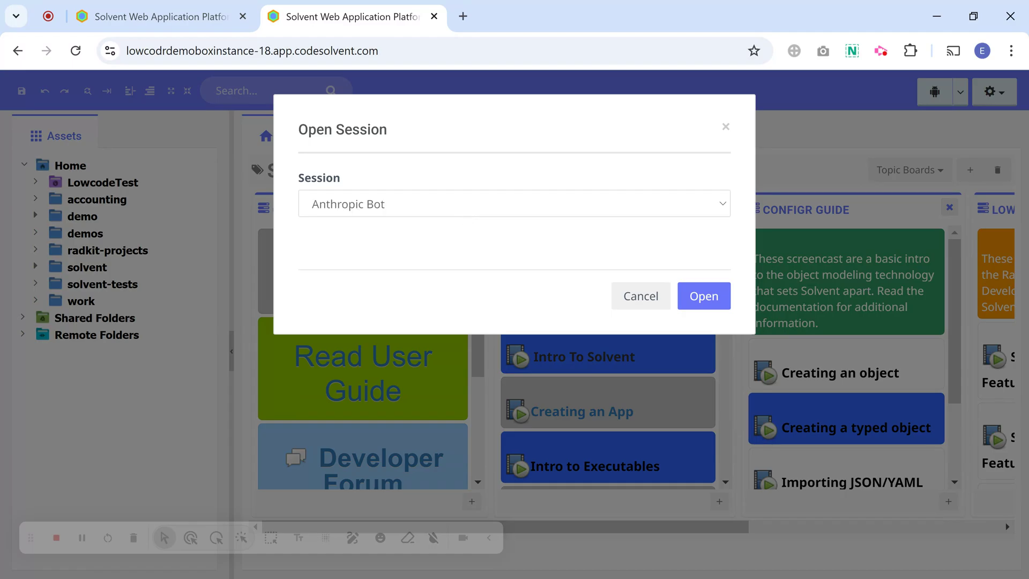
click(701, 297)
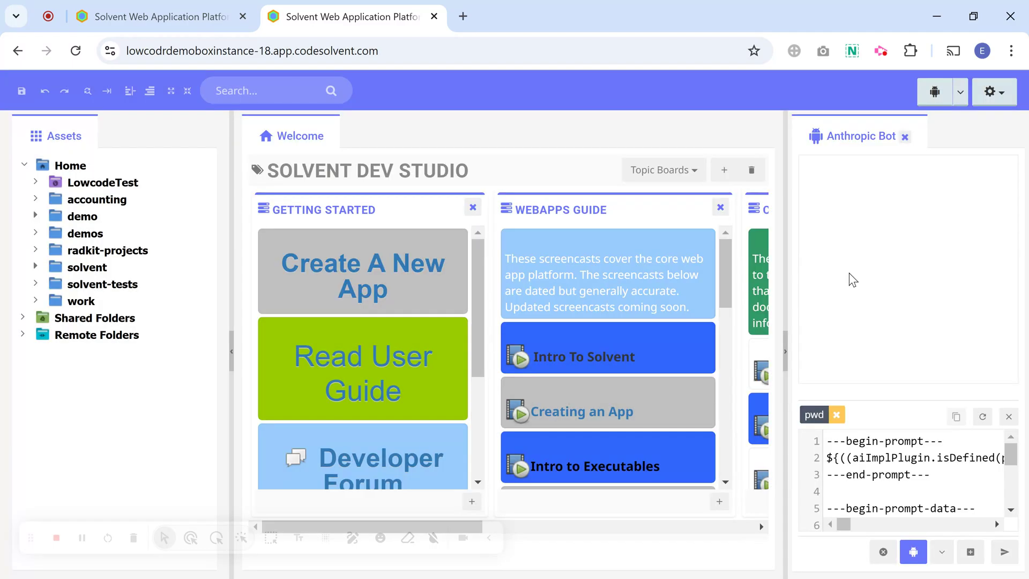
click(983, 418)
mouse_move(412, 236)
click(960, 92)
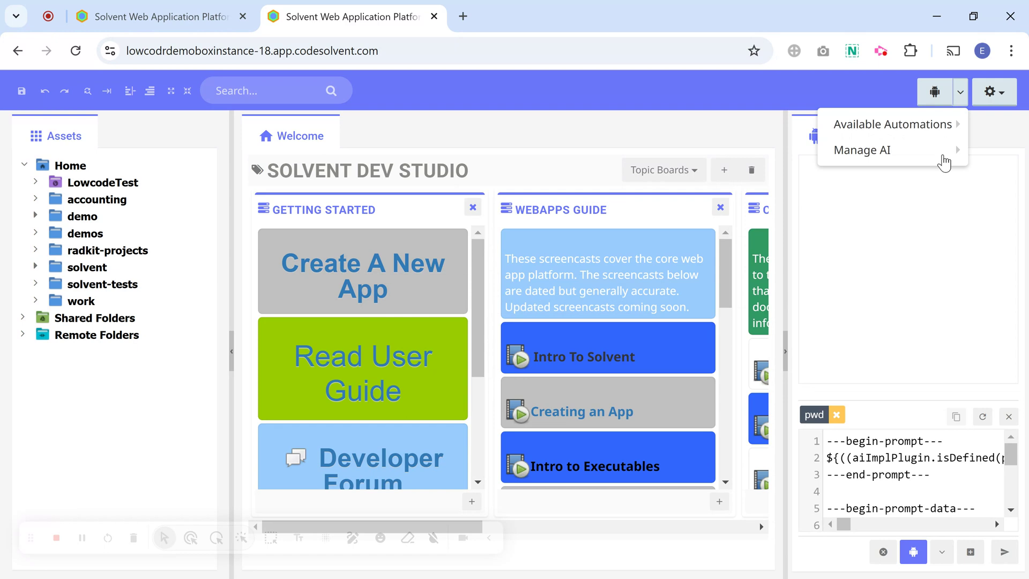
mouse_move(945, 161)
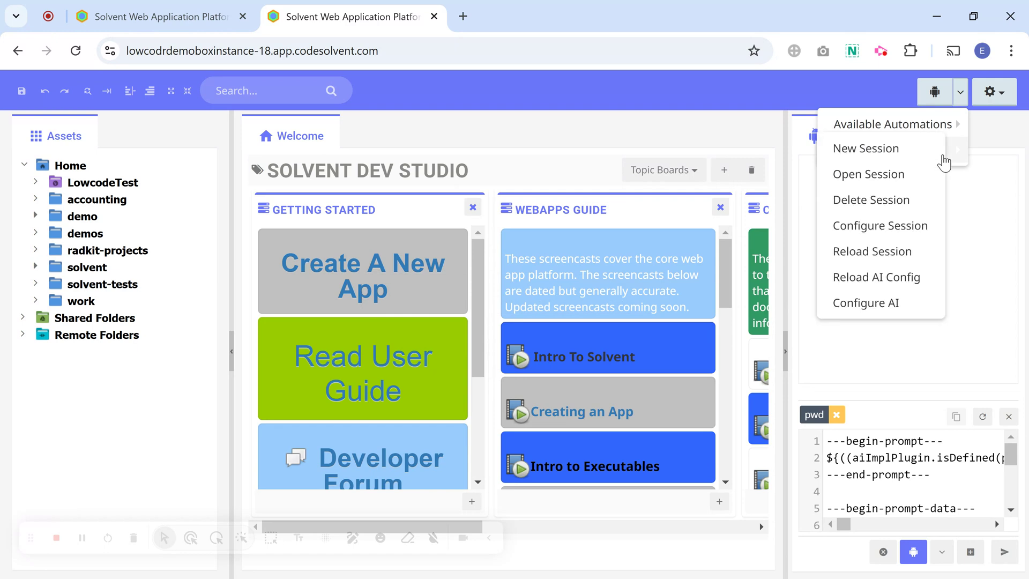
click(974, 200)
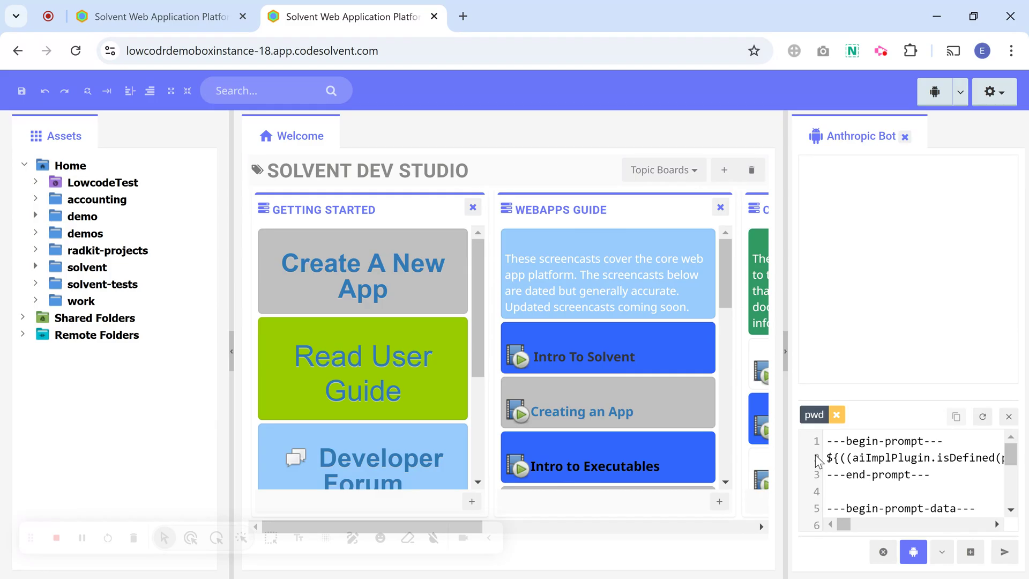
Step: Replace the whole prompt template with "hi" and send it to the Anthropic Bot
drag(829, 440, 858, 529)
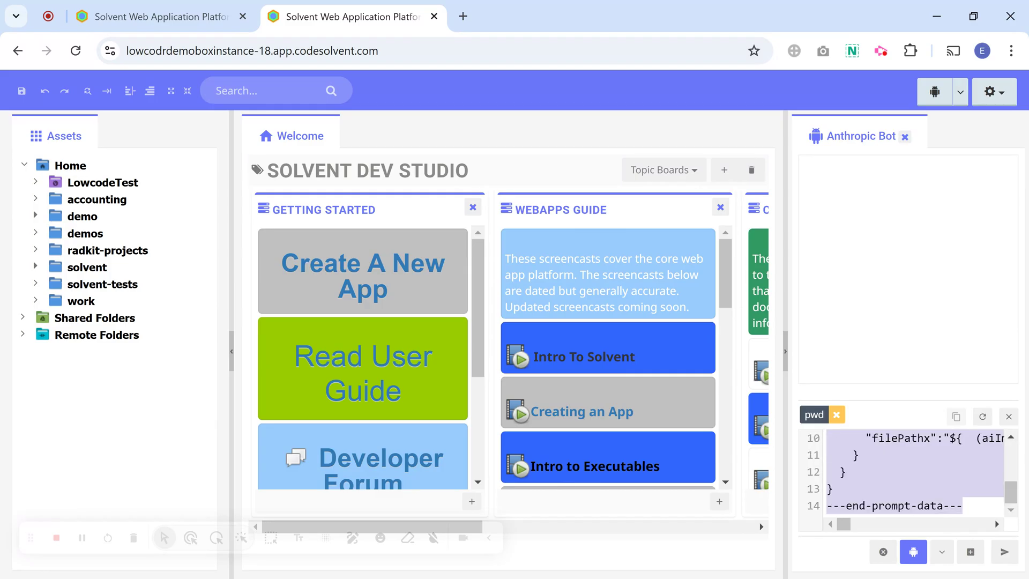
key(BackSpace)
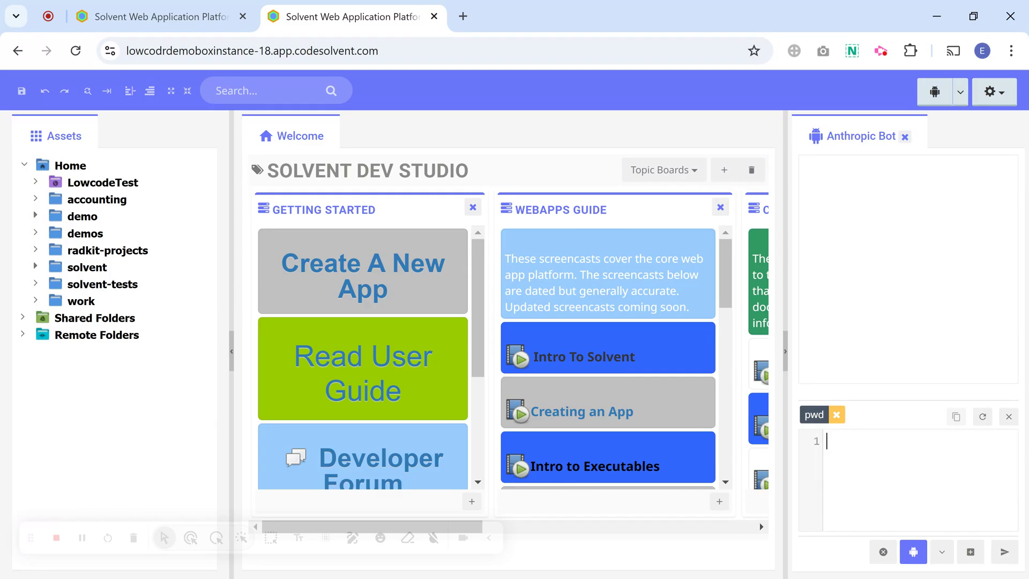
text(hi)
click(1006, 552)
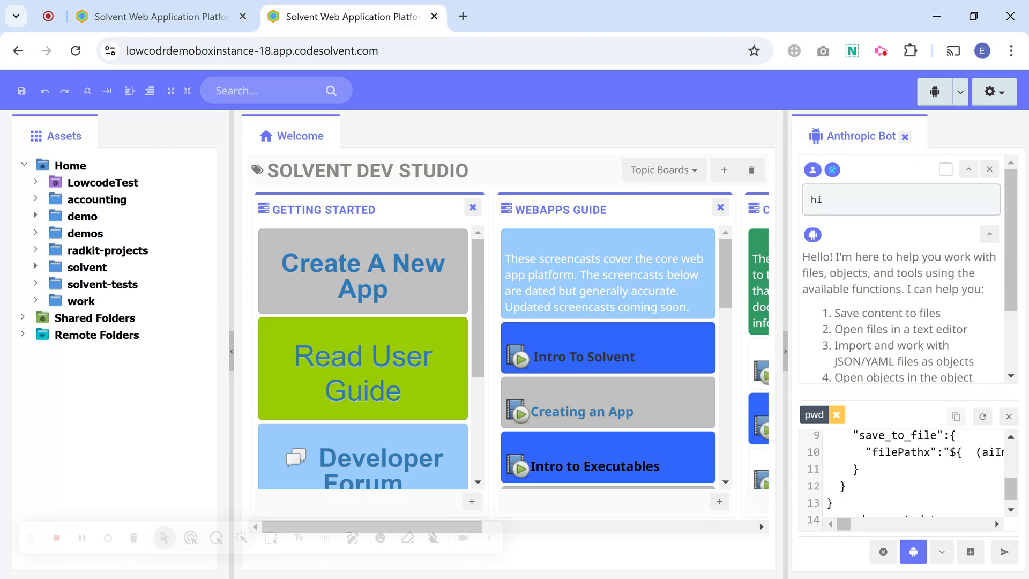
Step: Replace the prompt template with "what are they states of america" and submit it to the Anthropic Bot
scroll(906, 268, up, 2)
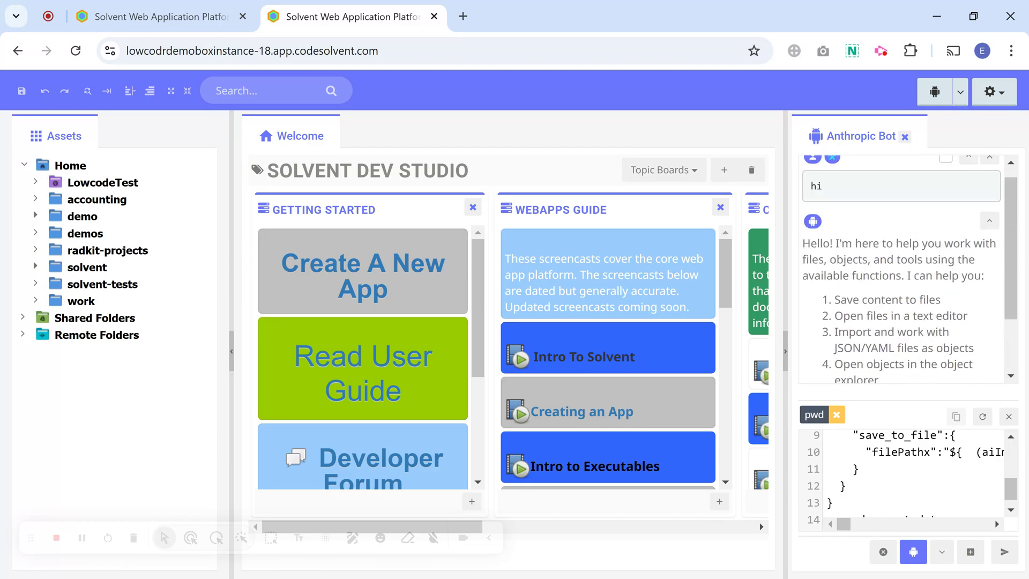
scroll(912, 477, up, 3)
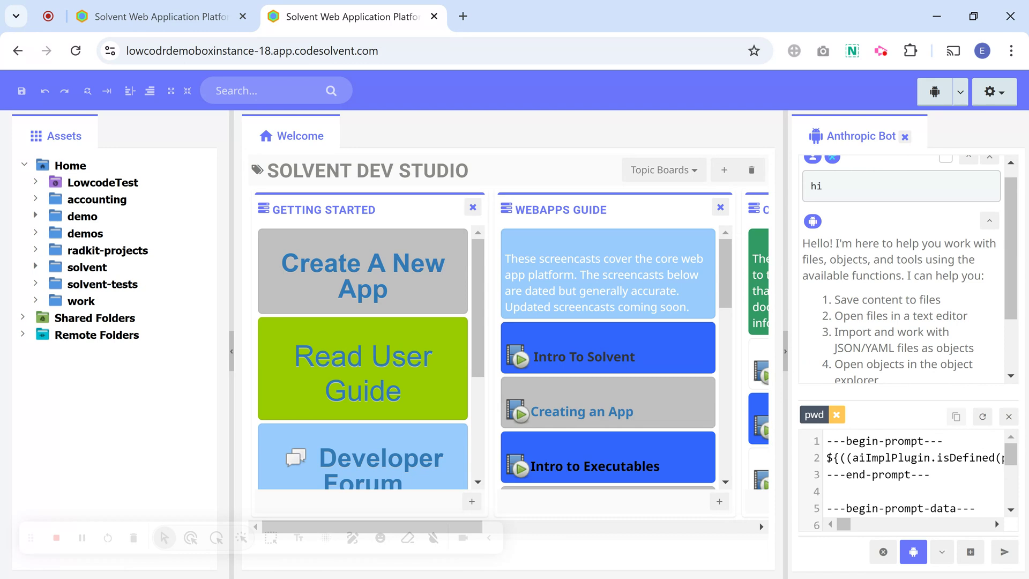
drag(827, 440, 882, 550)
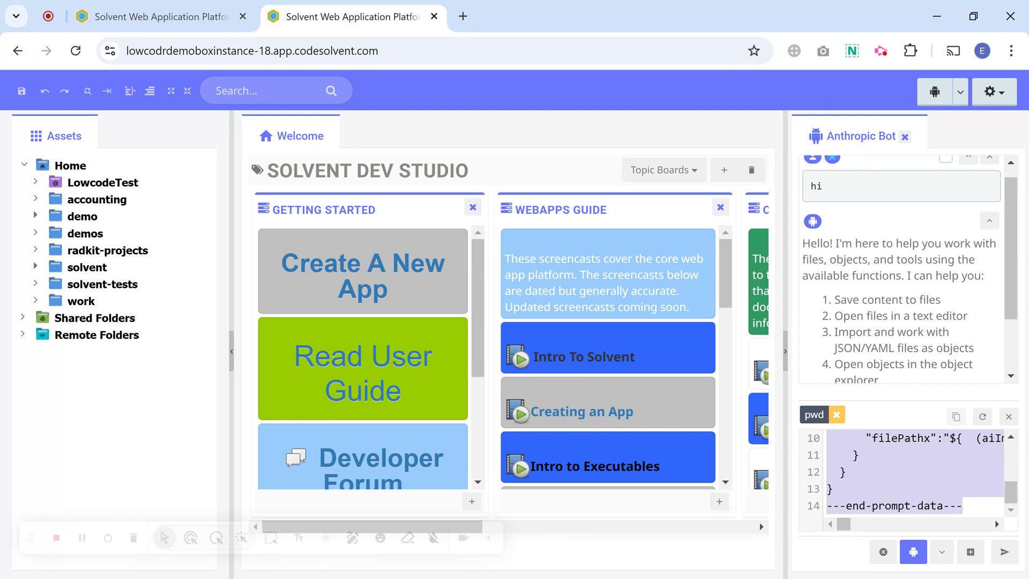
text(what are a)
key(BackSpace)
text(they states of america)
click(914, 552)
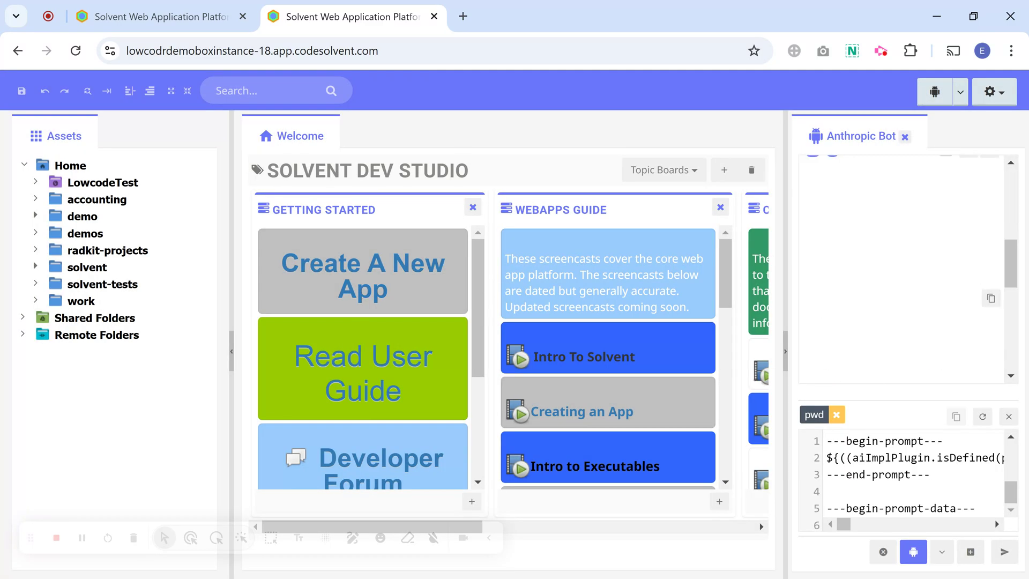
Step: Expand the demo folder in the asset tree and reload the Home folder
scroll(892, 287, up, 1)
scroll(892, 287, up, 4)
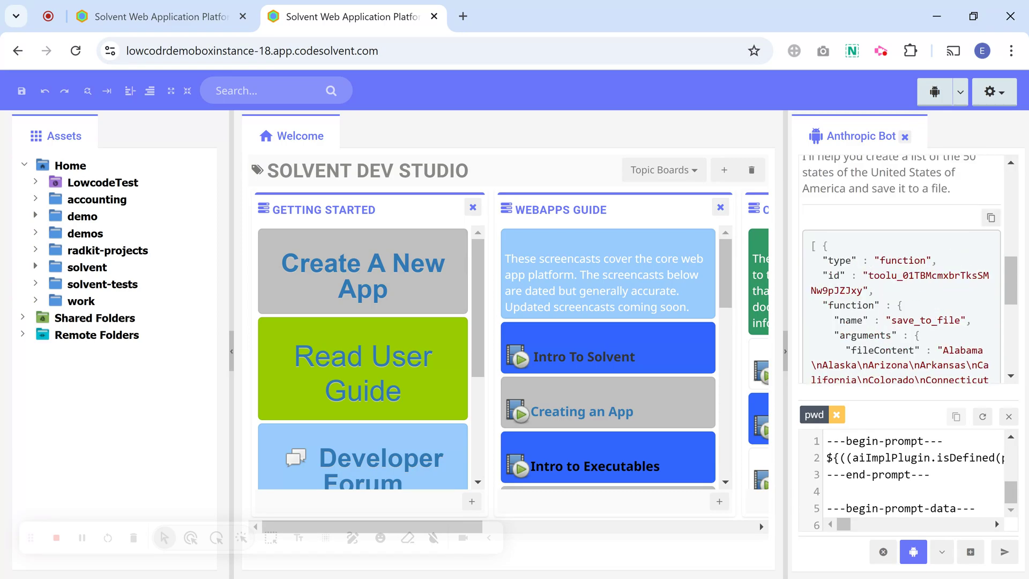
scroll(901, 268, up, 2)
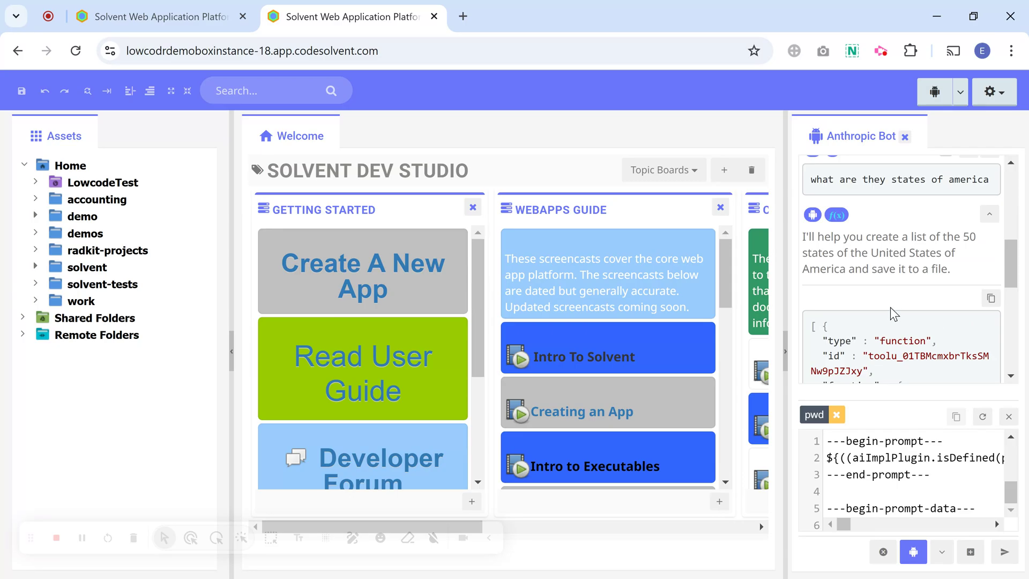
scroll(918, 318, down, 4)
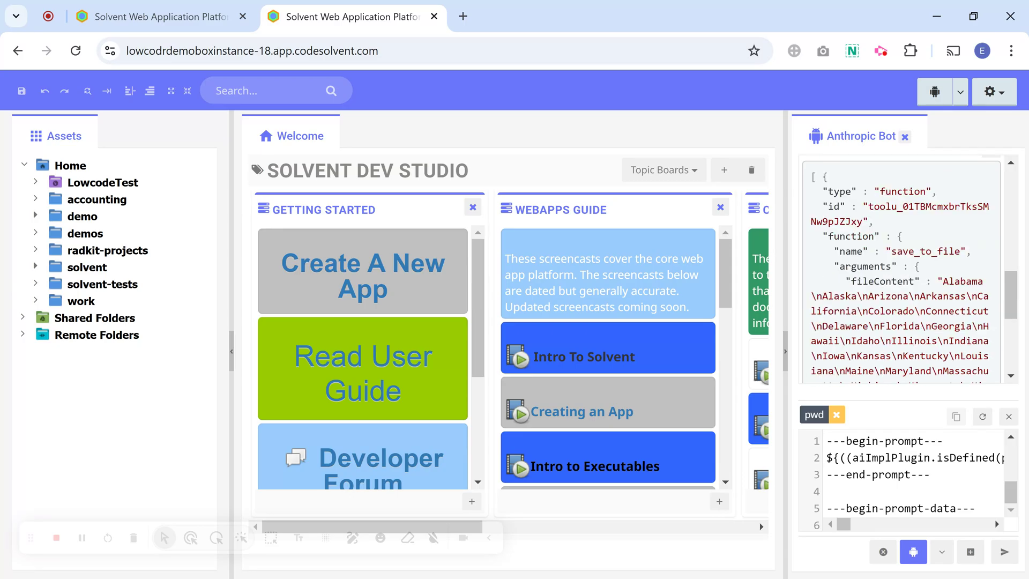
click(35, 217)
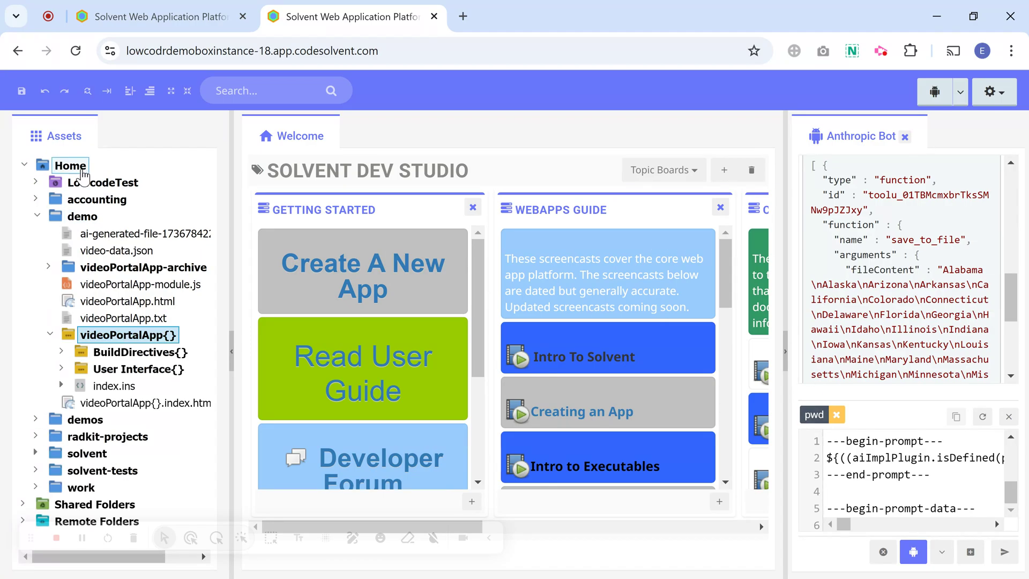
right_click(80, 166)
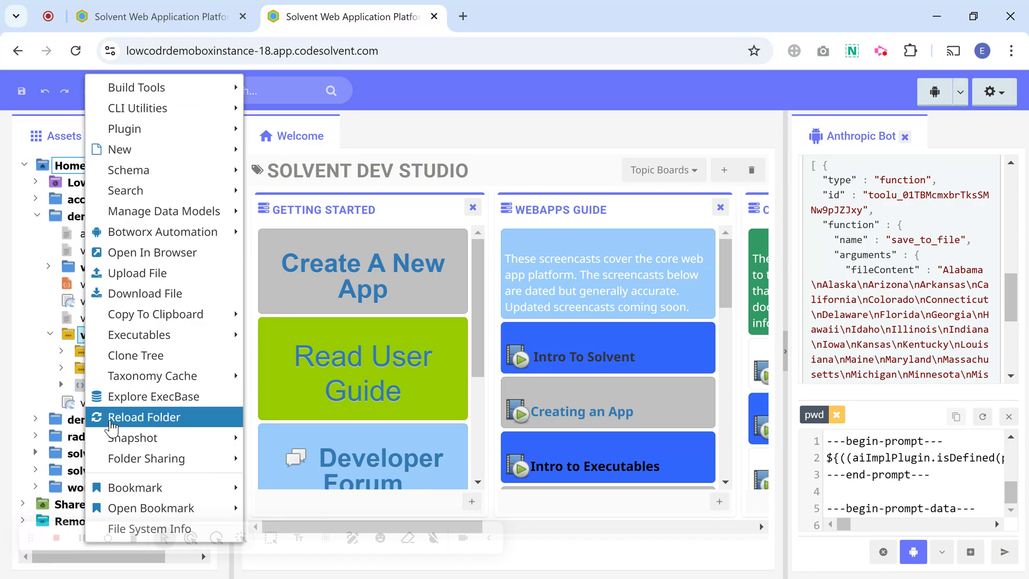
click(113, 419)
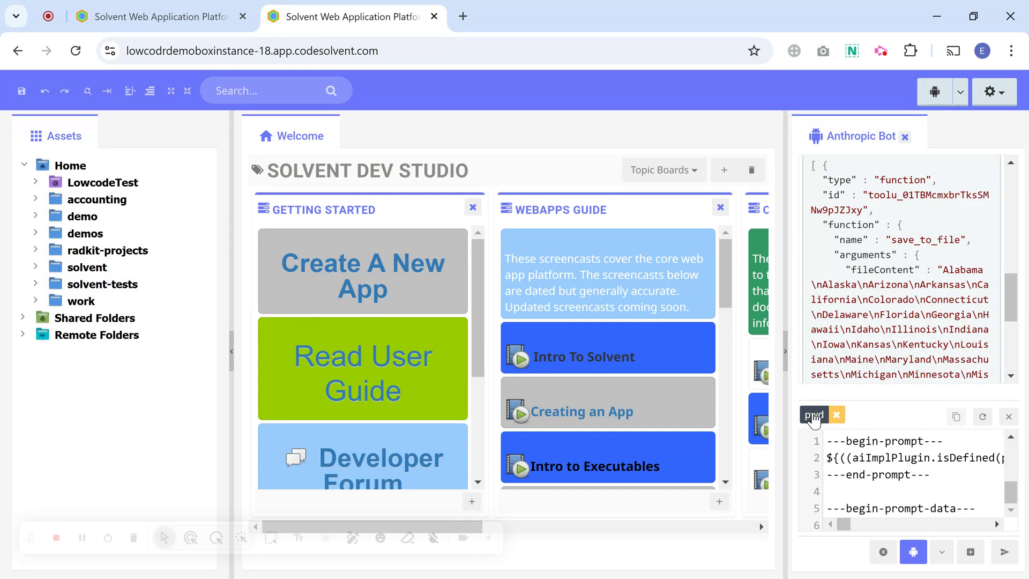
Step: Examine the save_to_file function call in the bot's reply, including its file content and file type arguments
scroll(919, 328, down, 5)
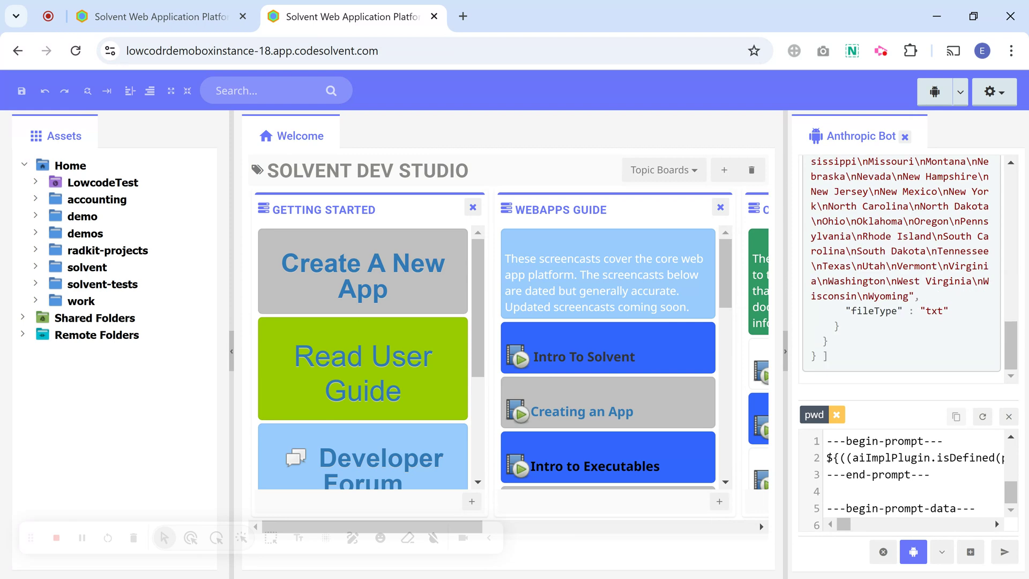
click(85, 233)
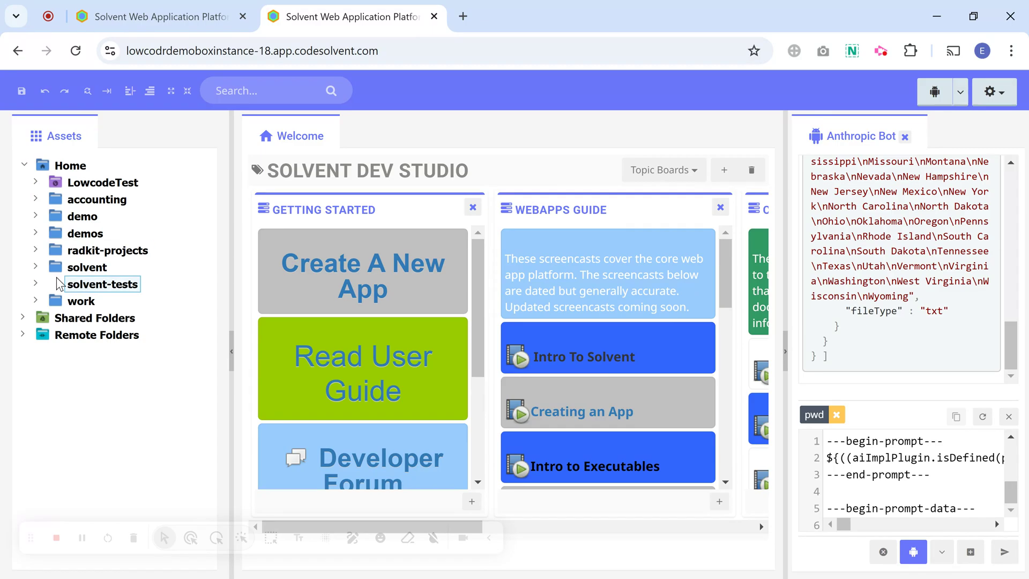
scroll(891, 334, up, 5)
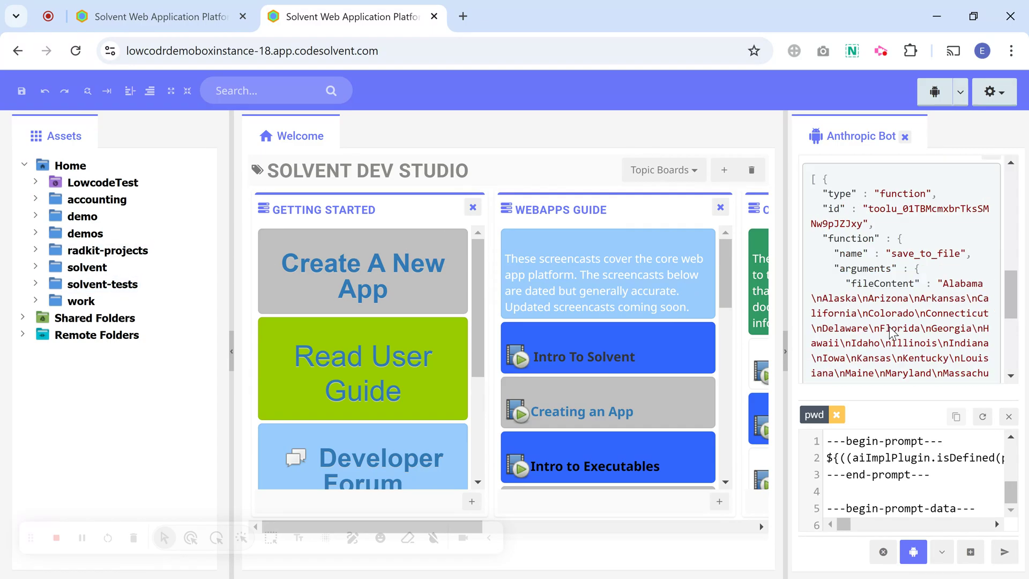
scroll(891, 333, up, 2)
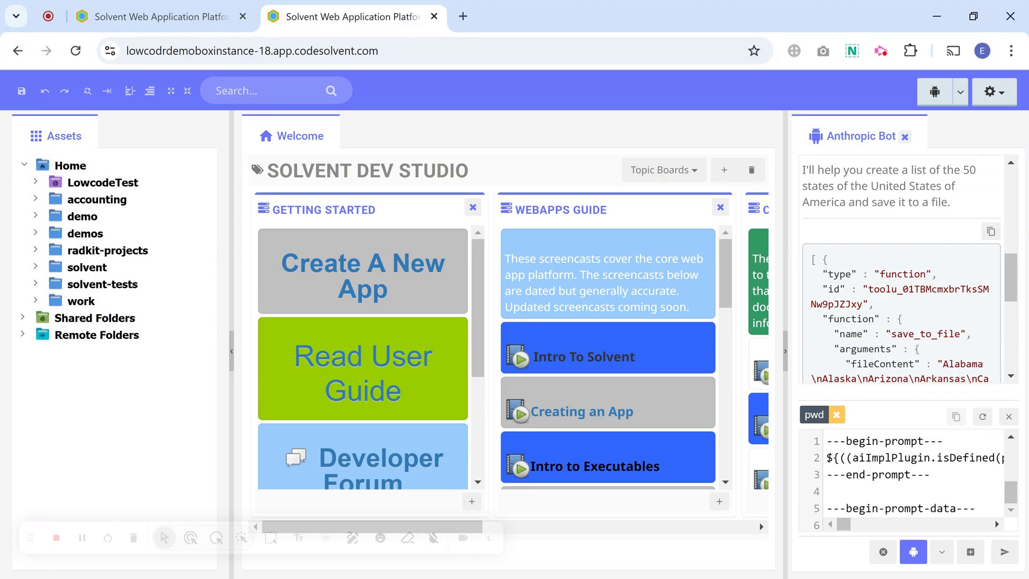
scroll(906, 325, down, 10)
scroll(926, 293, up, 3)
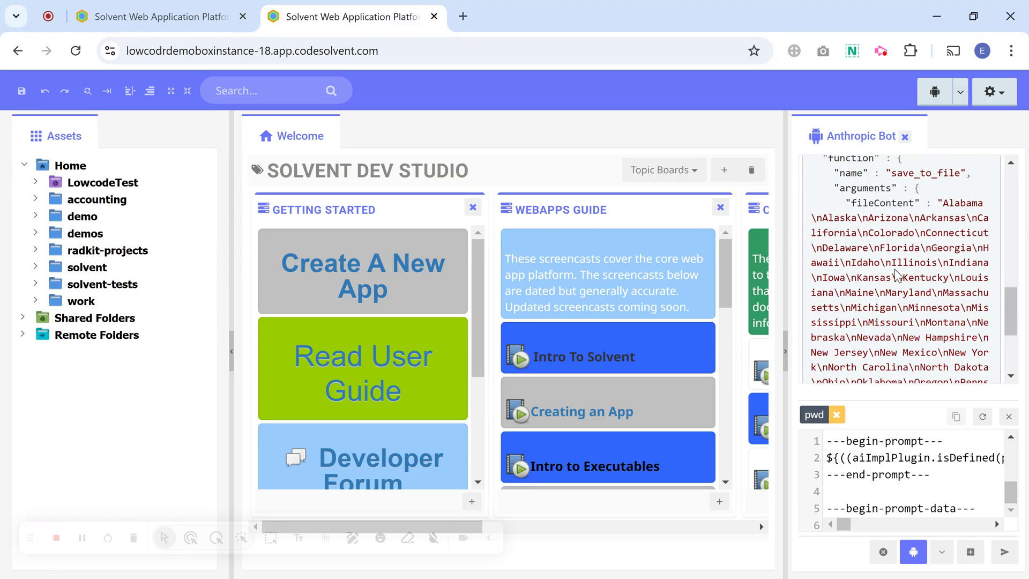
scroll(926, 293, down, 3)
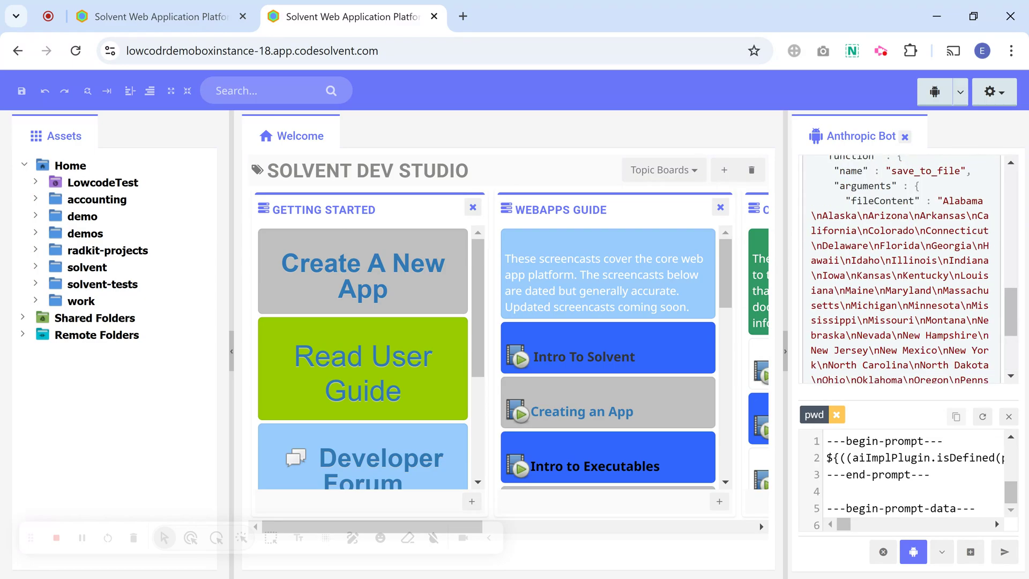
click(984, 417)
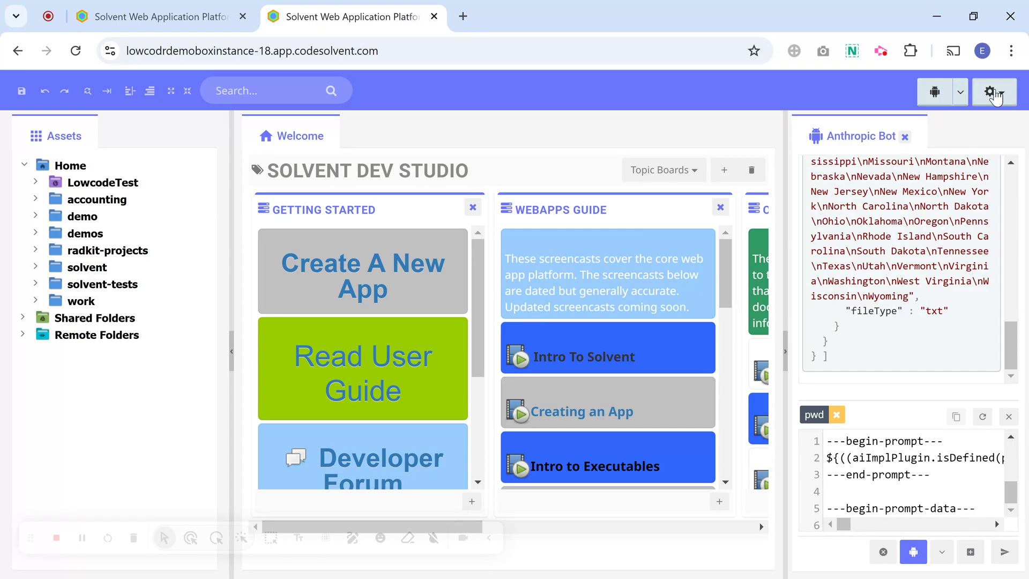
Step: View the Solvent IDE Logs in the log viewer and close the viewer
click(992, 91)
mouse_move(920, 128)
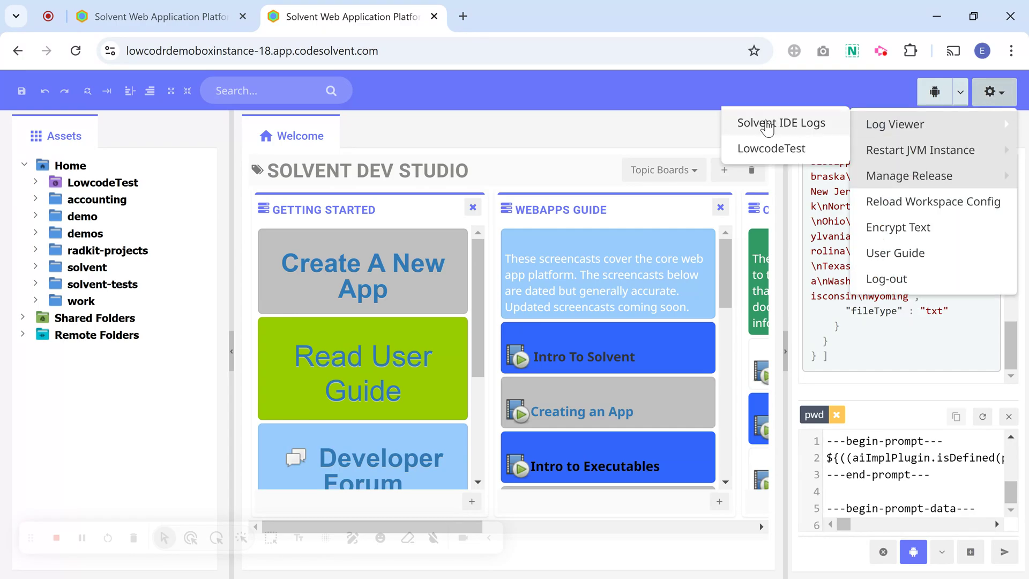
click(761, 124)
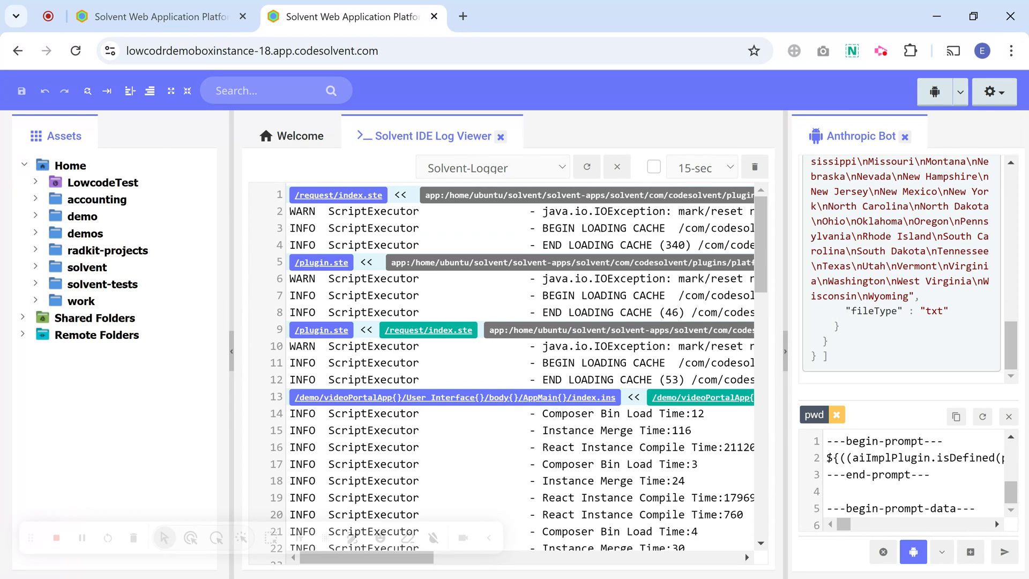
click(501, 137)
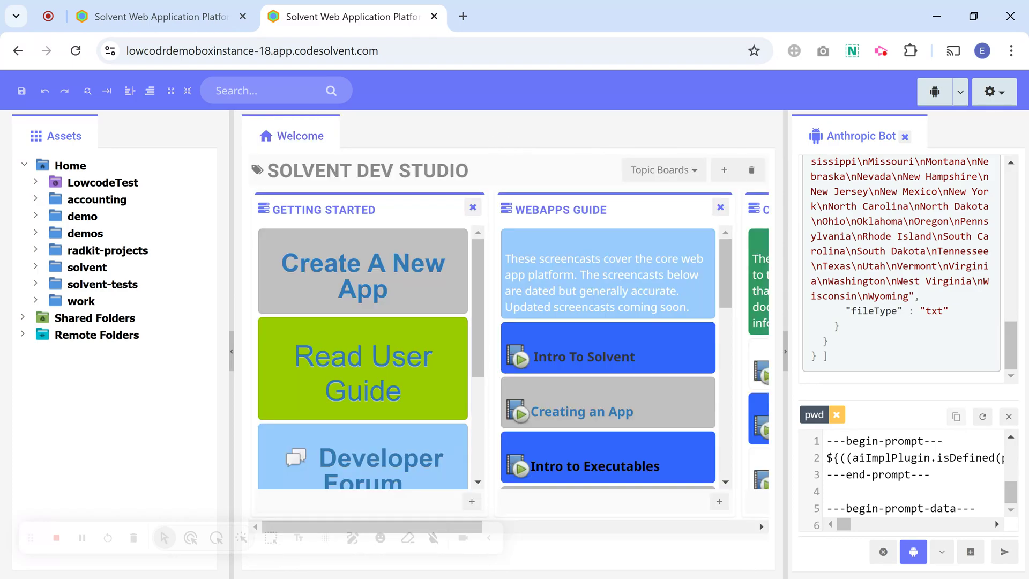
Step: Review the save_to_file function call in the bot's reply, from its first lines down to the fileType argument
scroll(893, 293, up, 3)
scroll(893, 295, up, 3)
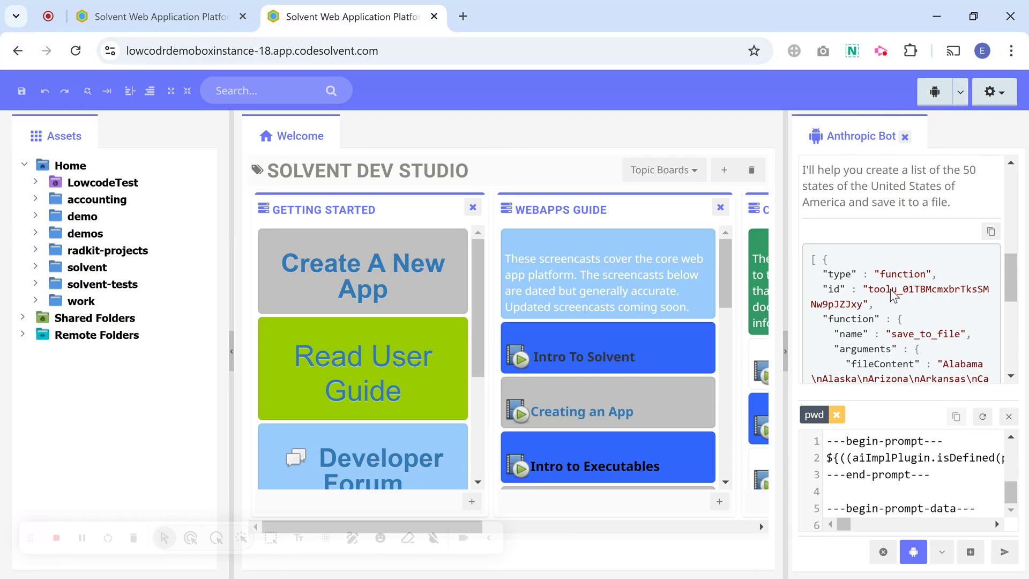
scroll(892, 294, down, 10)
scroll(901, 268, down, 1)
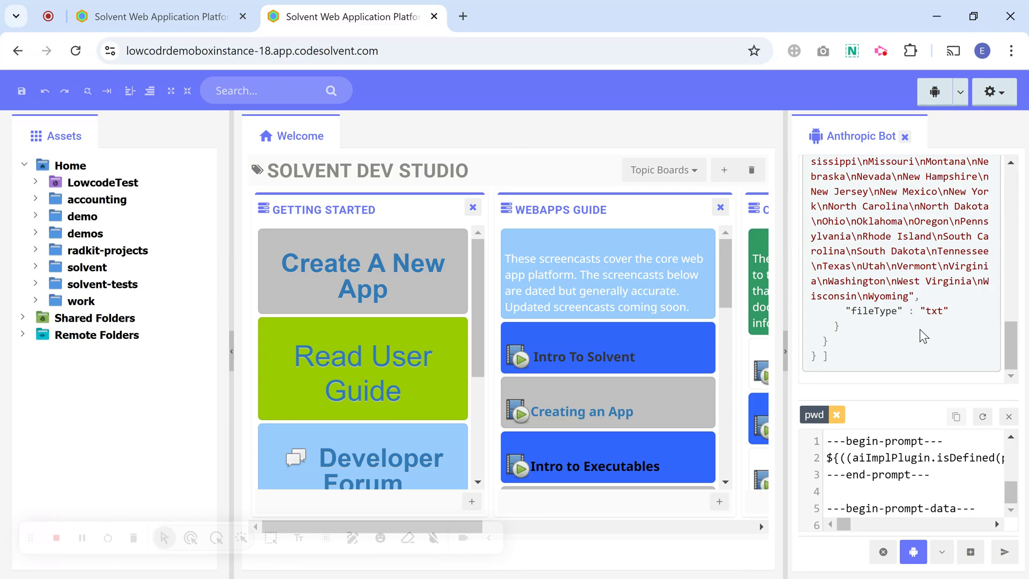
scroll(911, 311, up, 3)
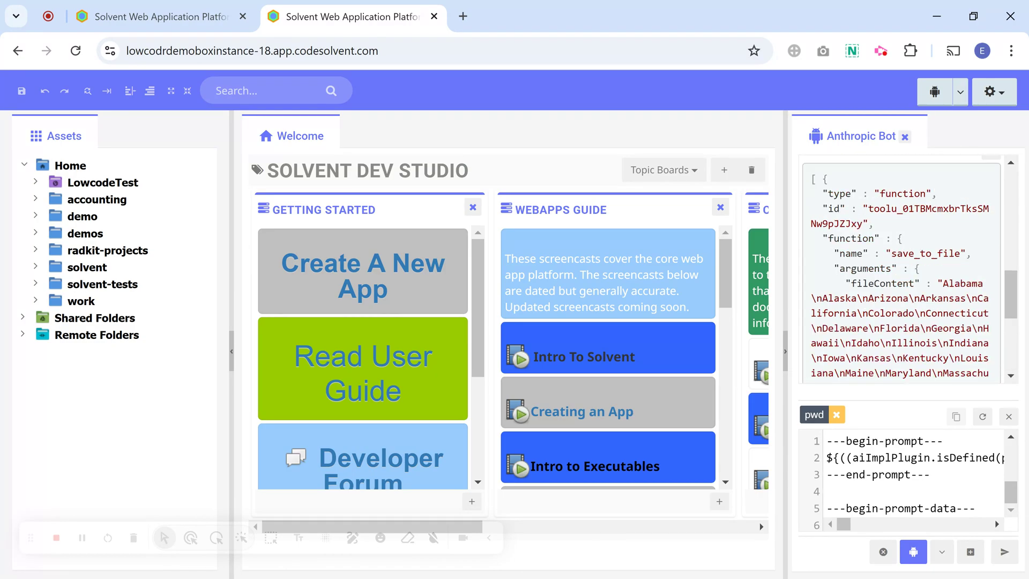
scroll(914, 330, down, 3)
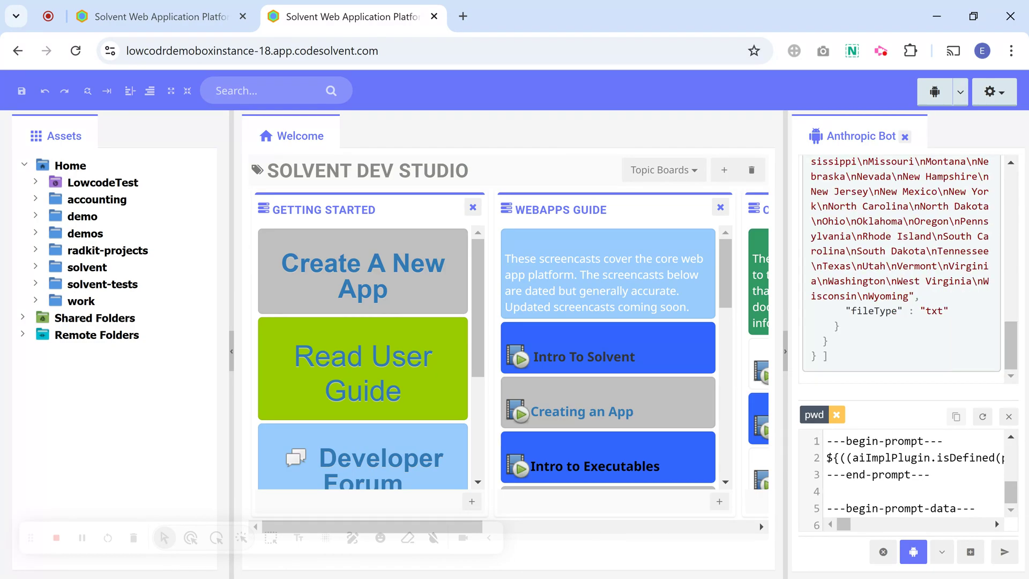
Step: Replace the whole prompt text with "can display them" and submit it to the Anthropic Bot
key(ctrl+a)
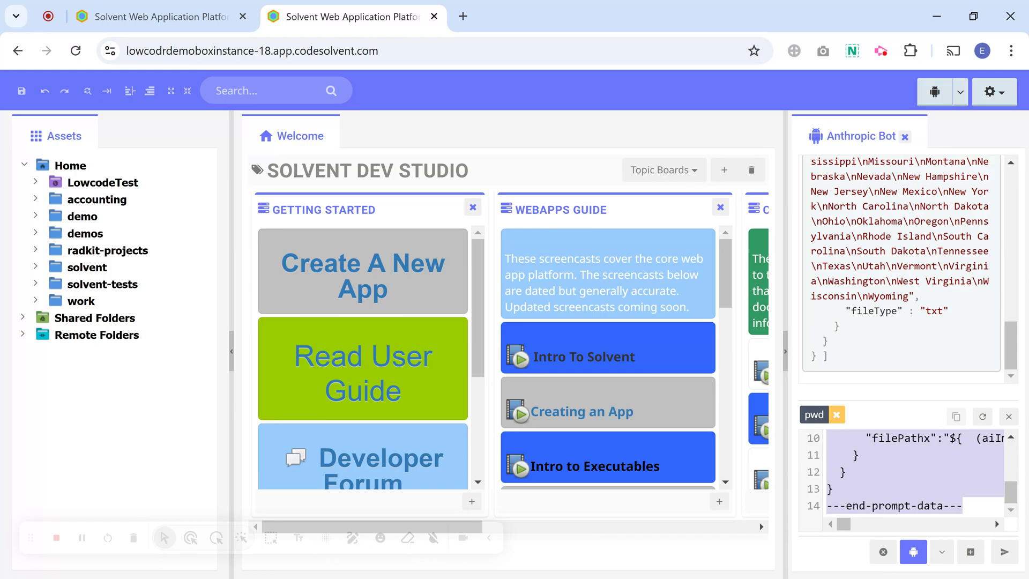
text(can dis)
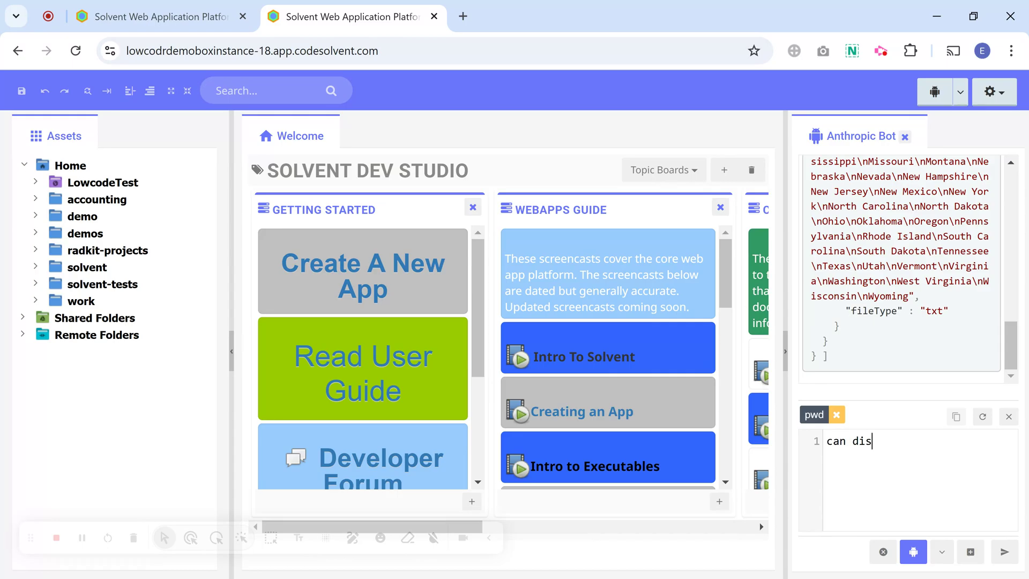
text(play them)
click(1003, 552)
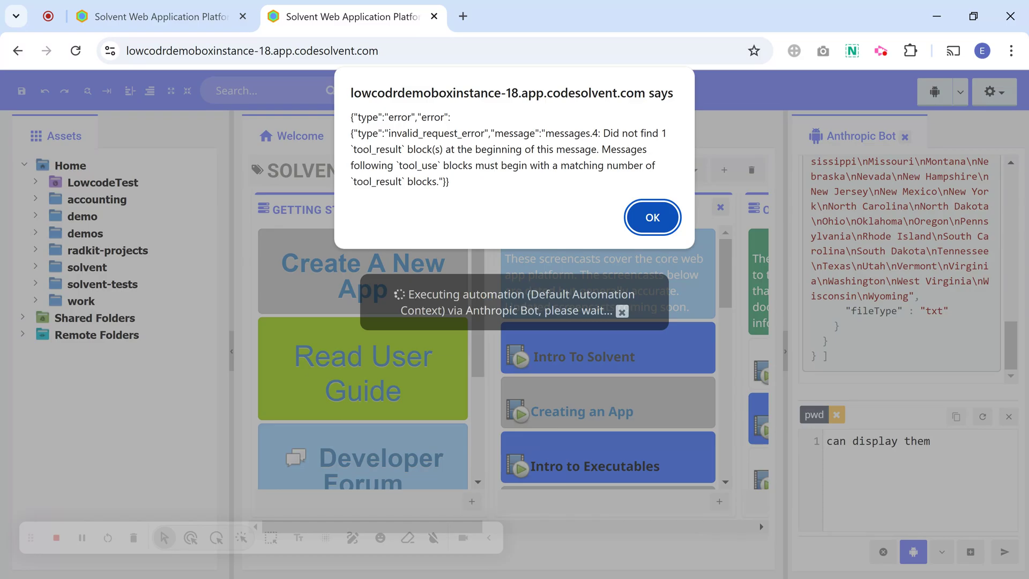
Step: Read the full text of the error alert and dismiss it
drag(351, 116, 450, 182)
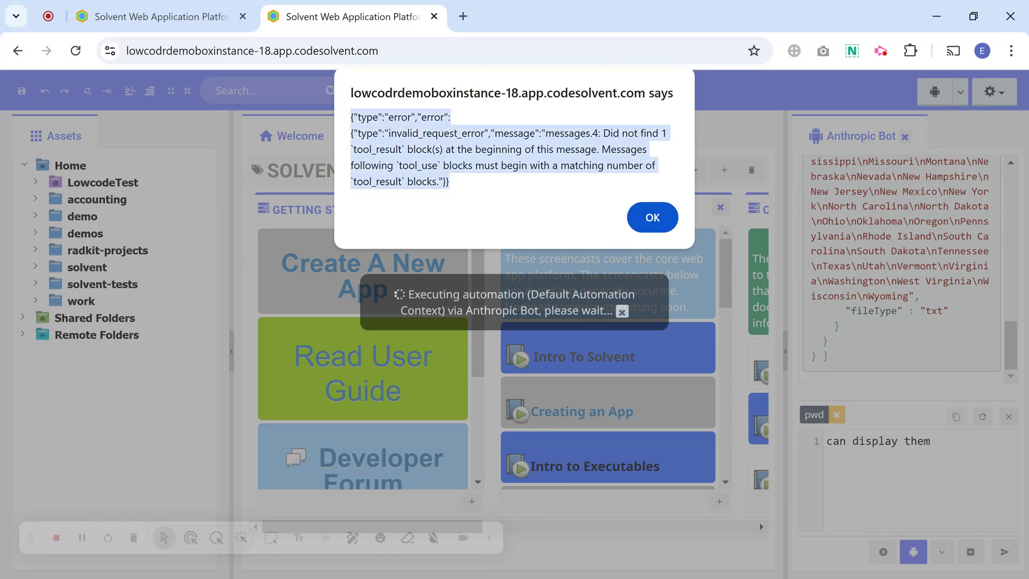
click(536, 199)
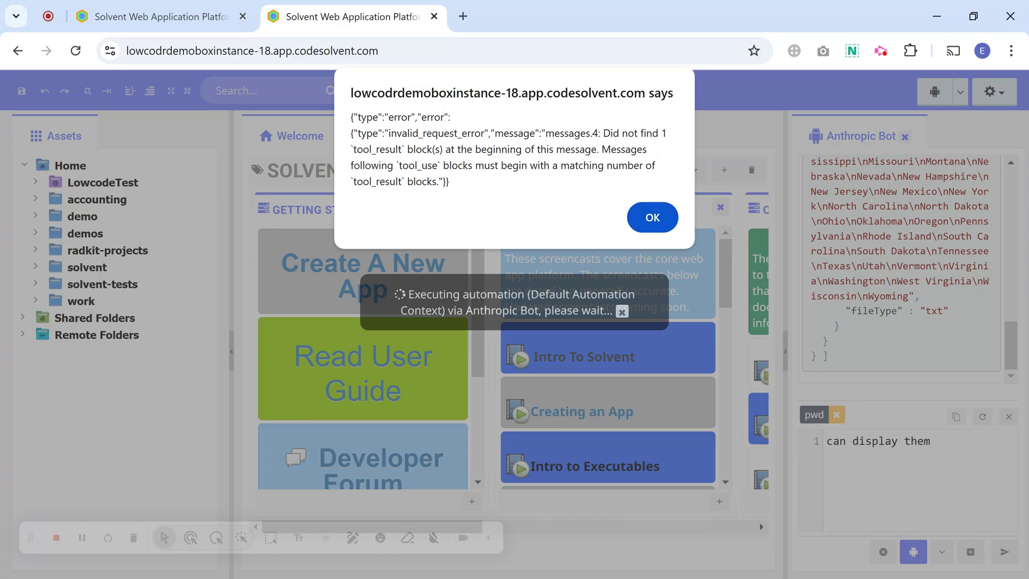
click(654, 218)
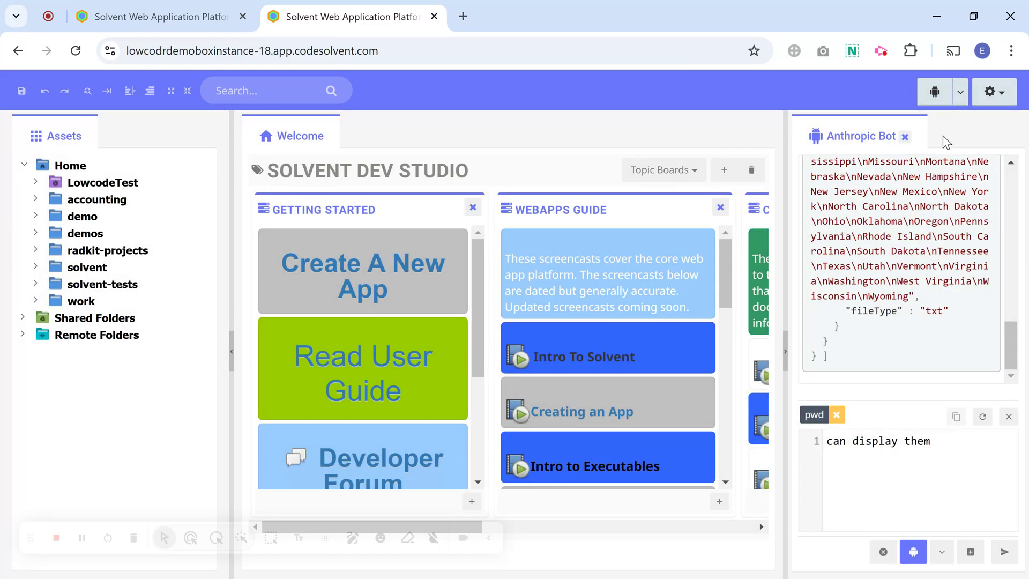
Step: Open the Default Automation Context settings with the anthropic session profile
click(939, 102)
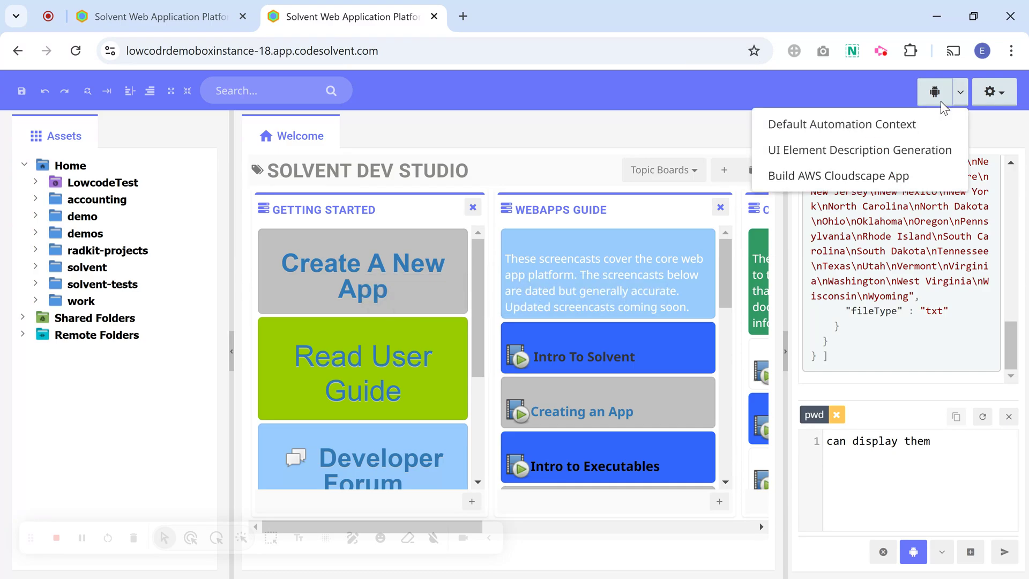
click(851, 124)
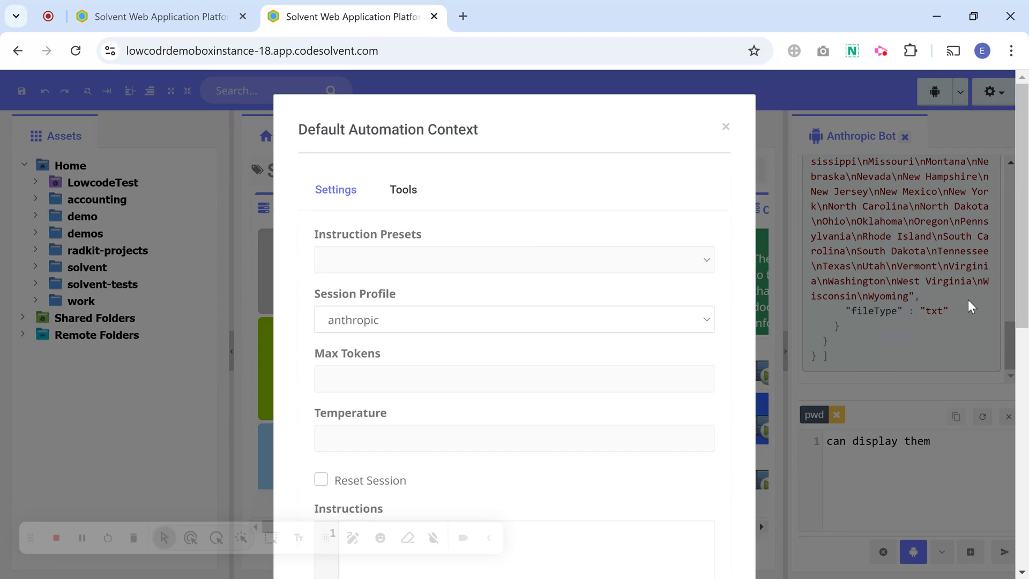
scroll(304, 341, down, 6)
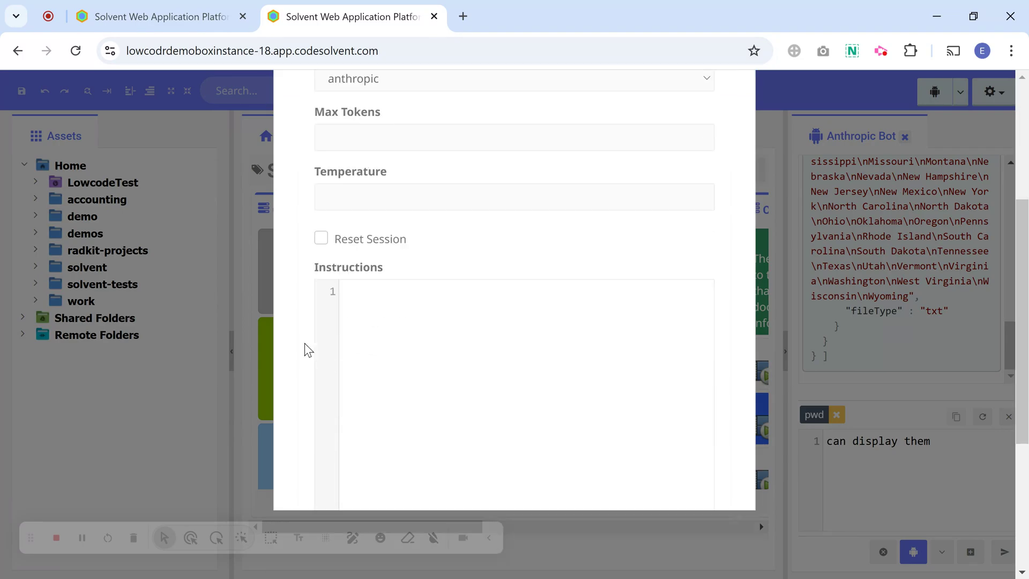
Step: Enter "just them" as the instructions of the Default Automation Context
click(454, 271)
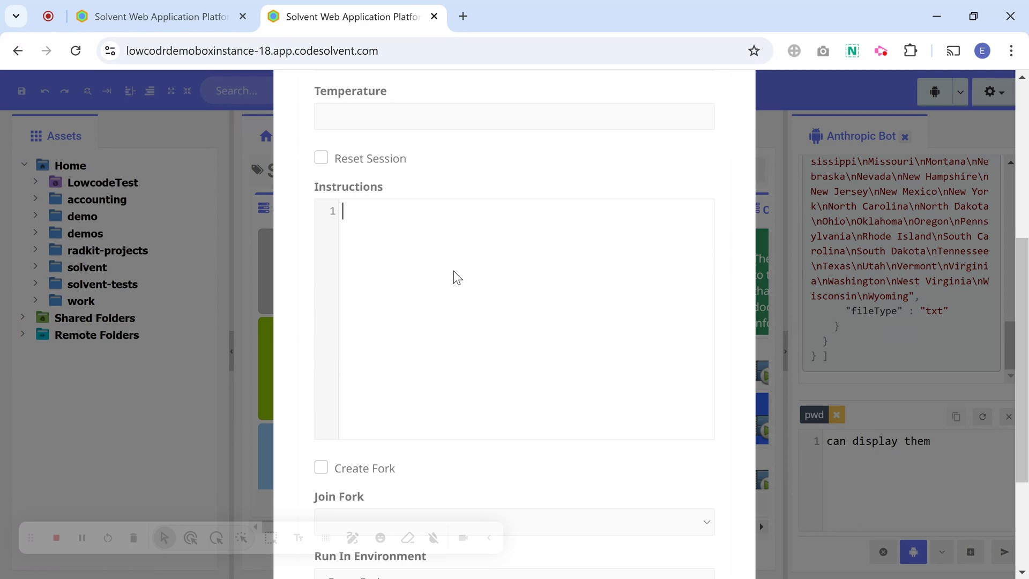
text(display the)
key(BackSpace)
key(BackSpace)
key(BackSpace)
key(BackSpace)
key(BackSpace)
key(BackSpace)
key(BackSpace)
key(BackSpace)
key(BackSpace)
key(BackSpace)
key(BackSpace)
text(just them)
Step: Create a fork named "state analysis" with a color of its own and run the automation
scroll(441, 281, down, 3)
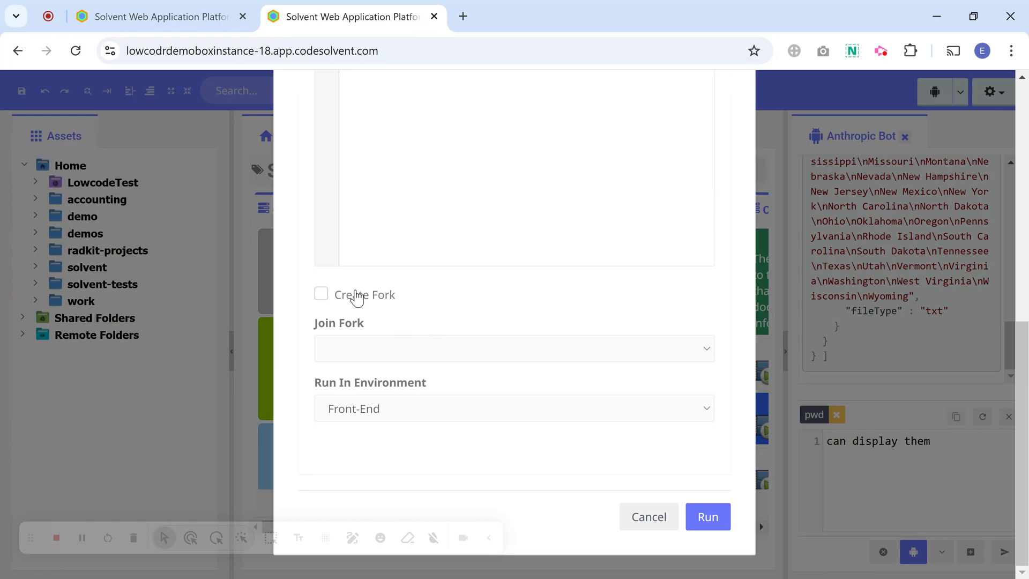
click(357, 298)
text(state analysis)
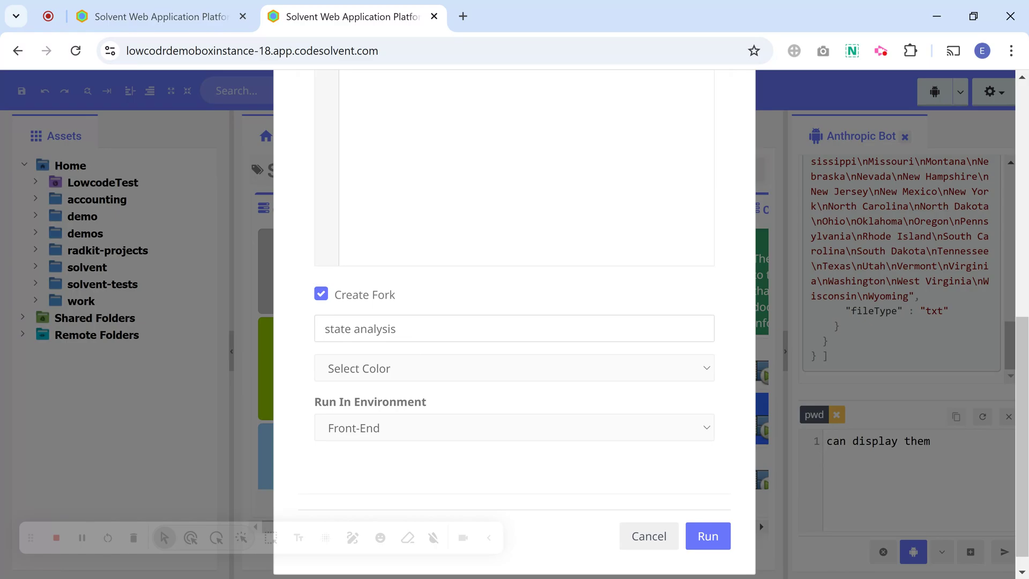
click(410, 356)
click(409, 245)
click(715, 549)
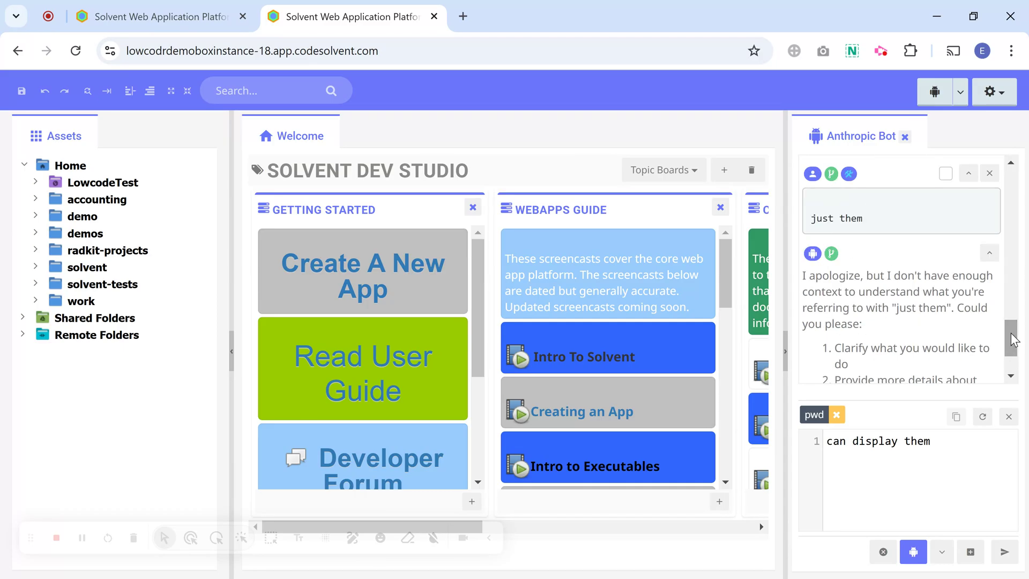
Step: Read the bot's reply to the "just them" prompt in the forked conversation
scroll(1012, 338, up, 2)
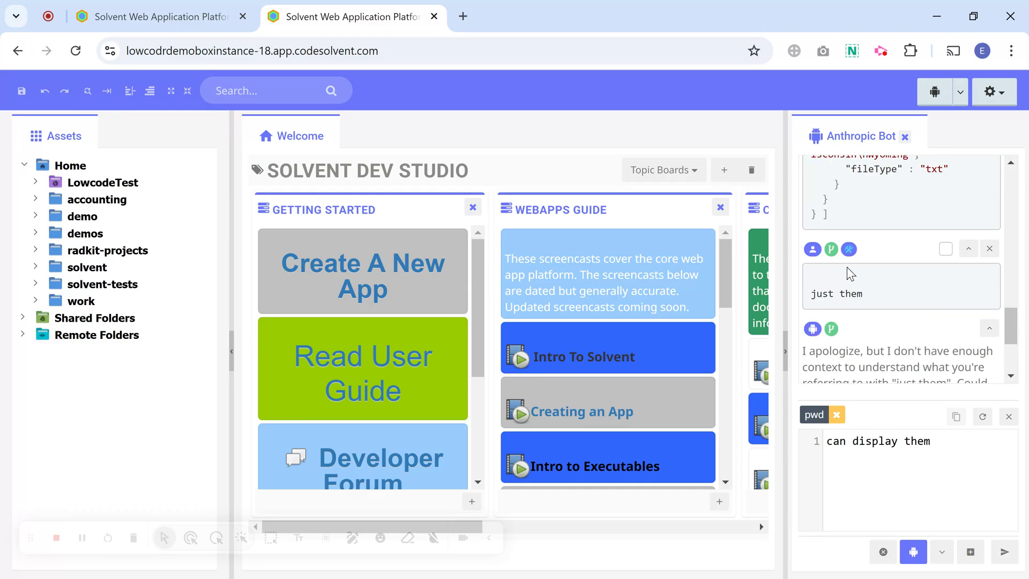
scroll(852, 314, down, 3)
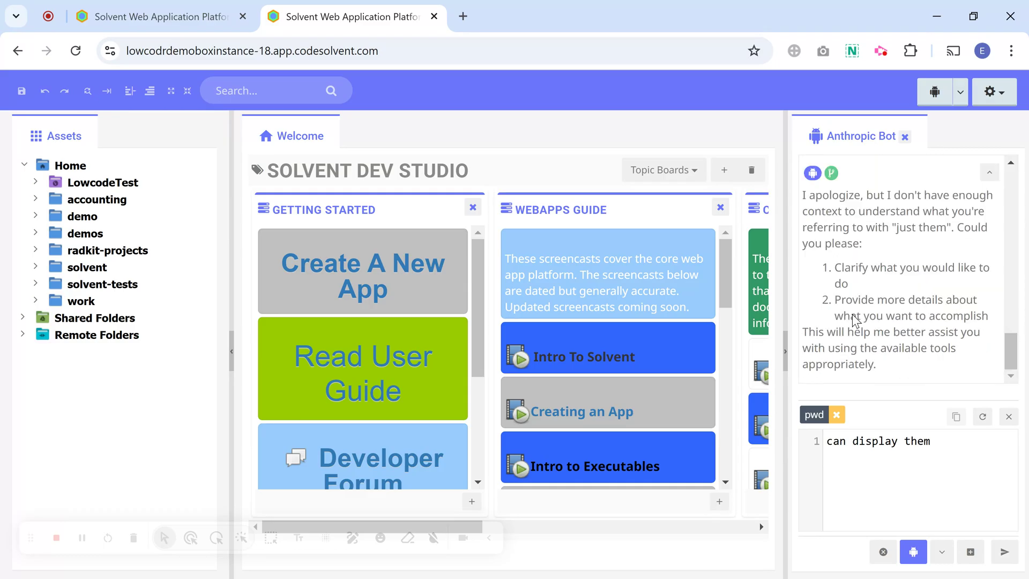
scroll(856, 321, up, 2)
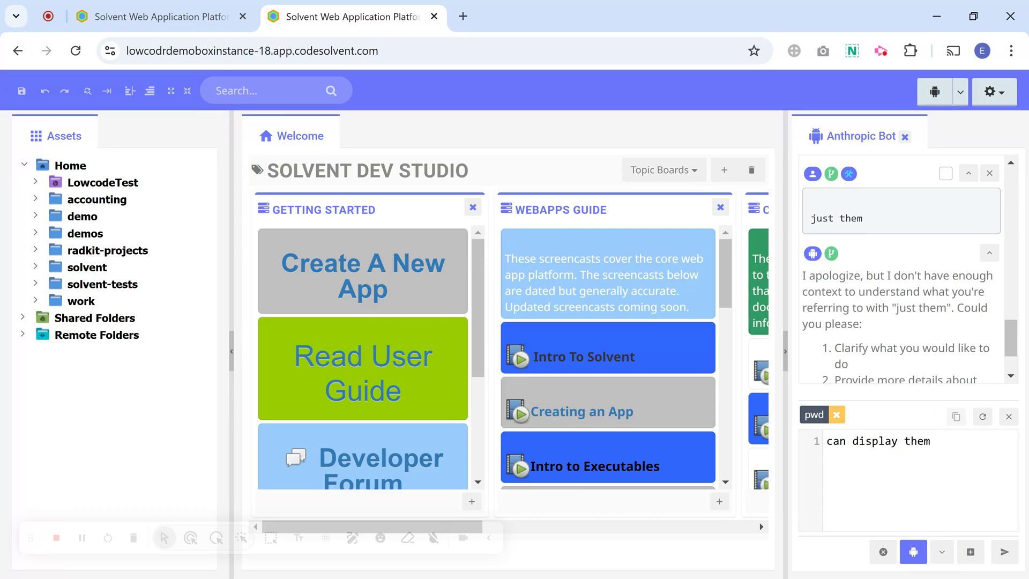
scroll(911, 307, up, 4)
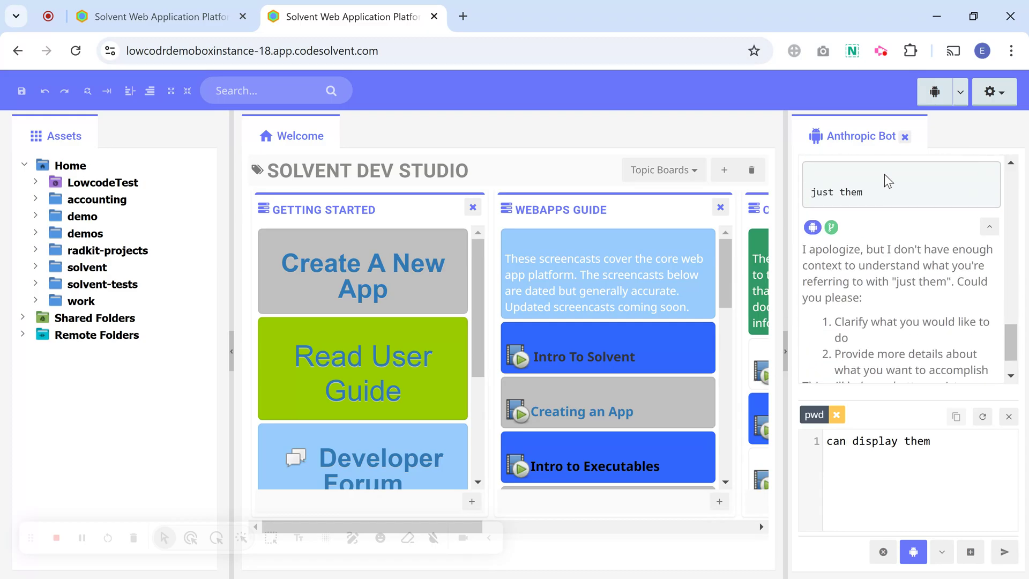
Step: Reopen the Default Automation Context, setting the session profile to anthropic and joining the "state analysis" fork
click(933, 92)
click(855, 126)
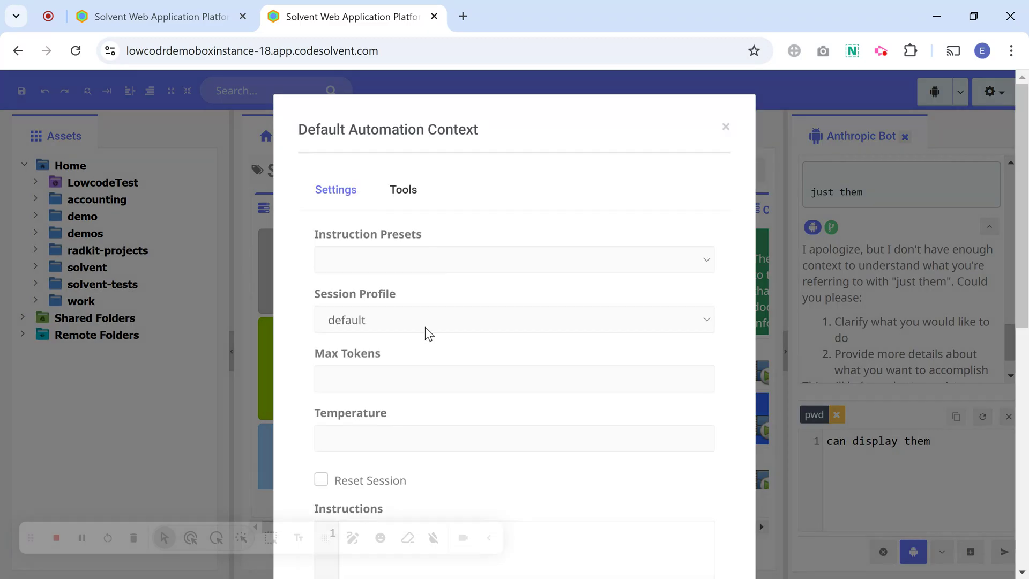
scroll(425, 329, down, 6)
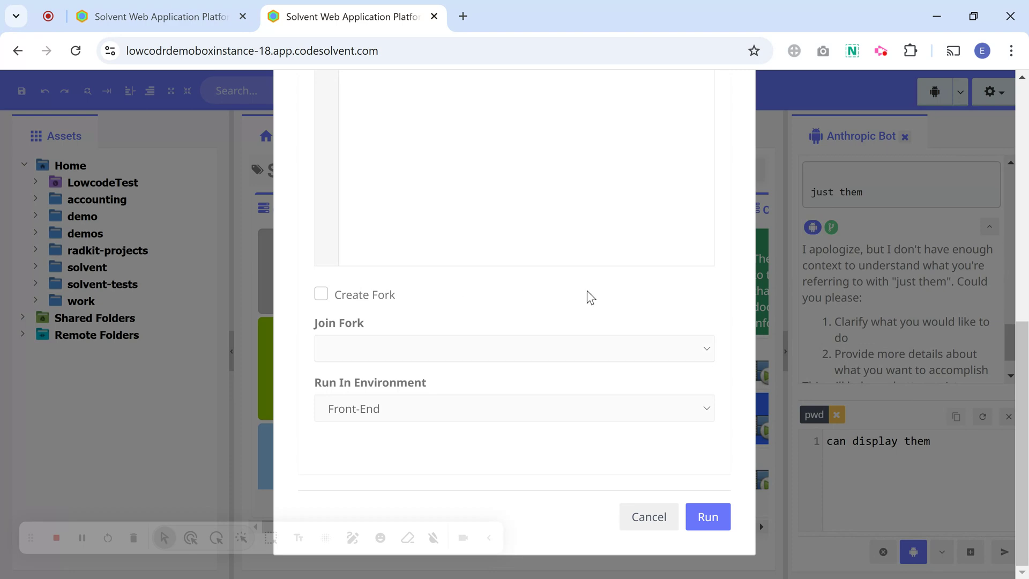
scroll(587, 291, up, 8)
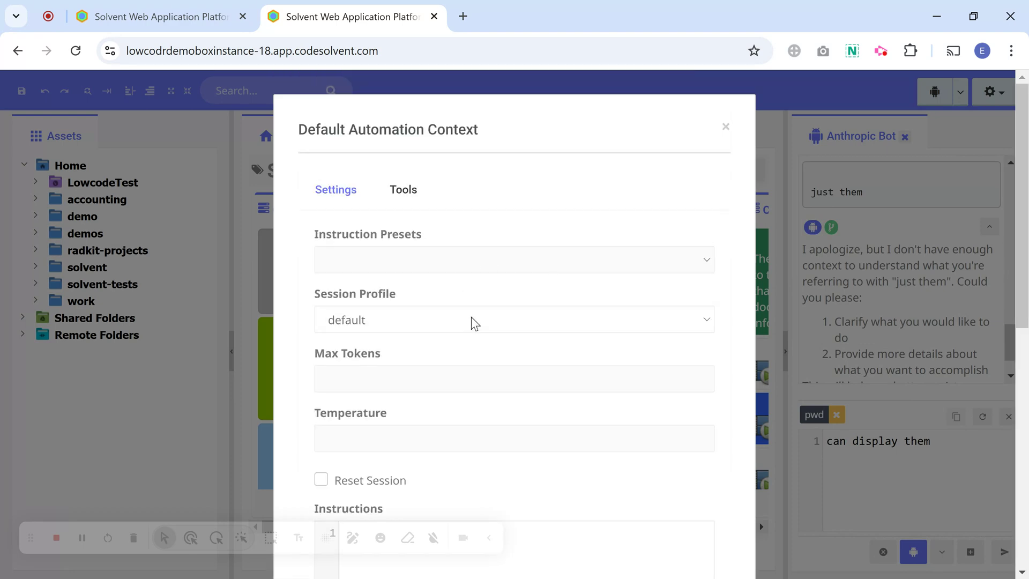
click(468, 344)
scroll(312, 356, down, 7)
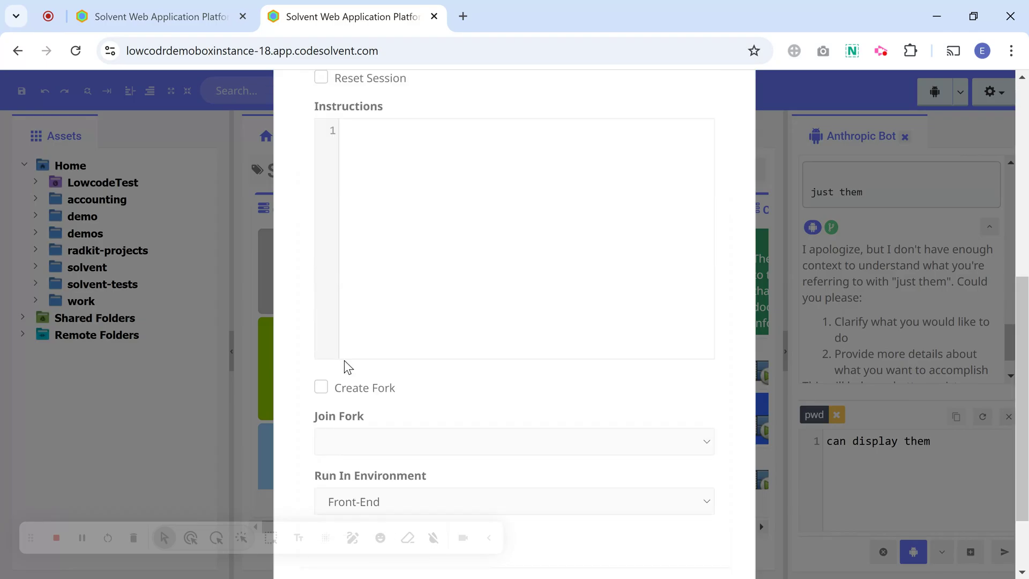
click(423, 461)
Step: Enter the instructions "list states of america, just display don't save" and run the automation in the Front-End environment
text(list states )
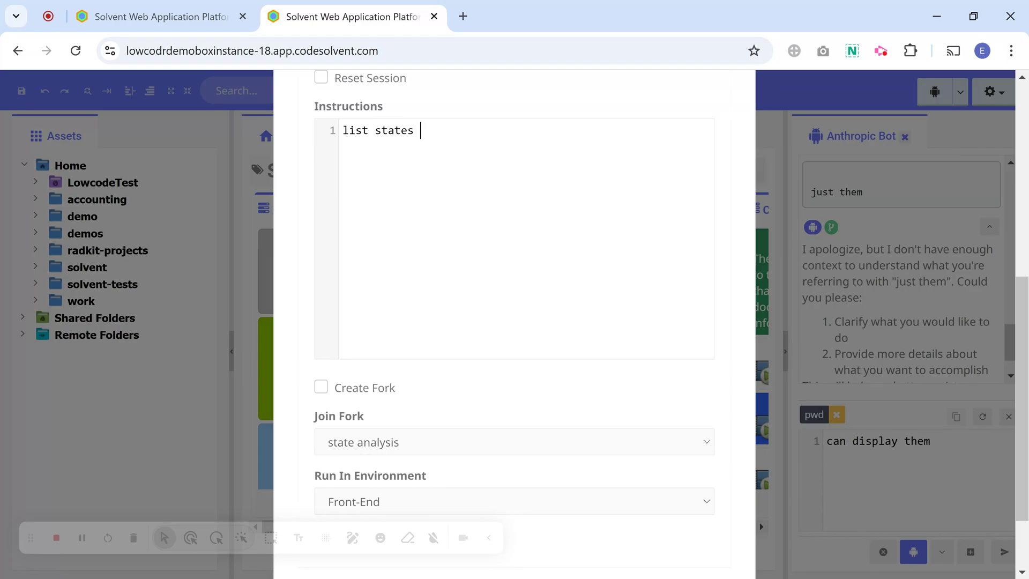
text(of america)
key(BackSpace)
text(, just display don)
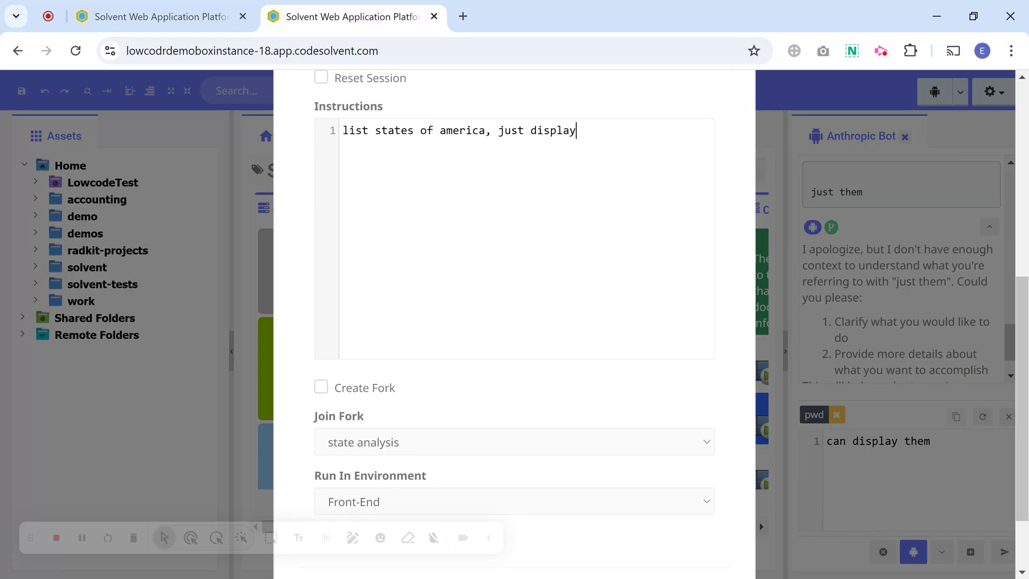
text(save)
scroll(514, 382, down, 2)
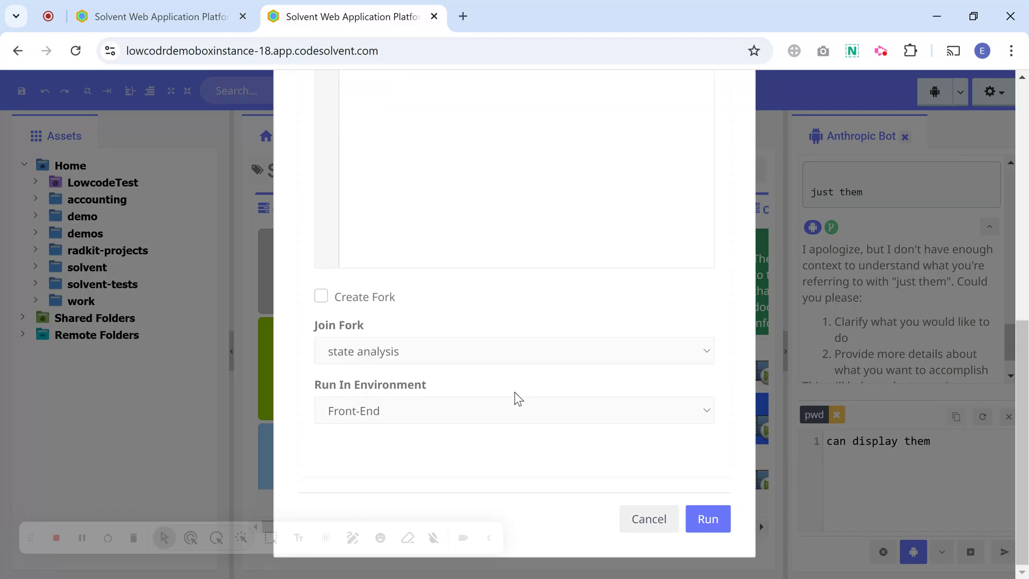
scroll(514, 392, up, 8)
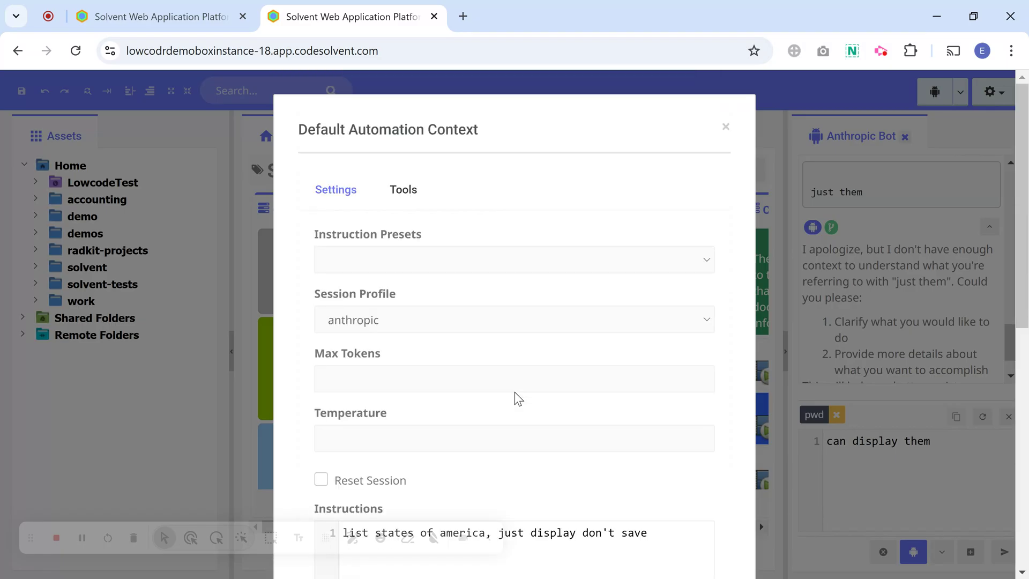
scroll(507, 397, down, 3)
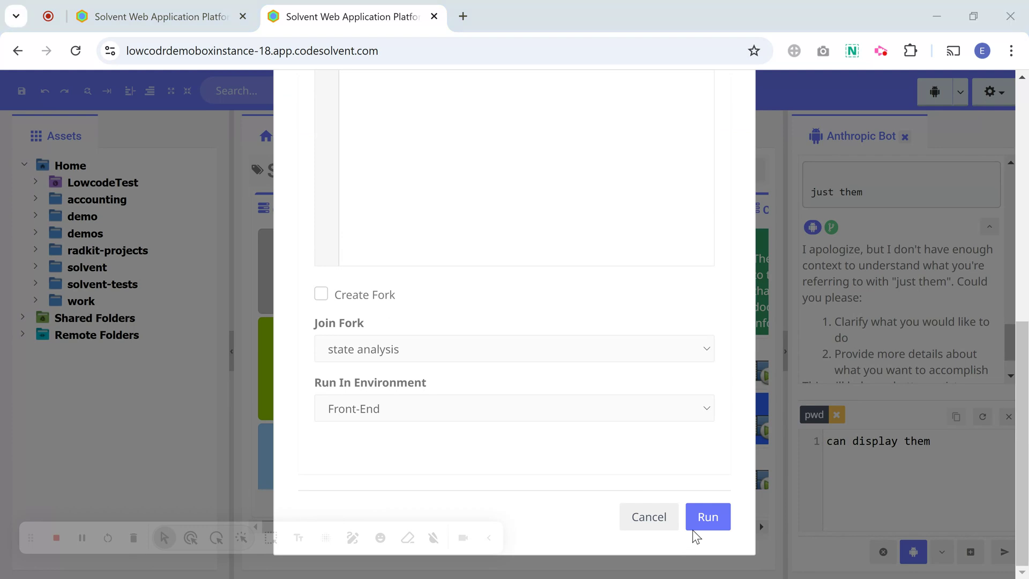
click(700, 523)
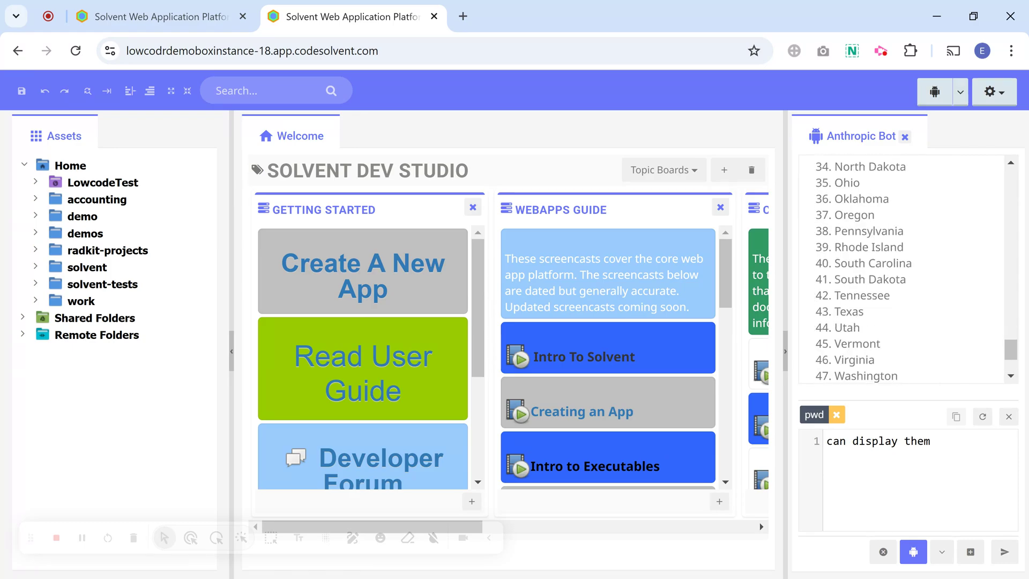
Step: Open the Default Automation Context and enter the instructions "display states don't save"
click(927, 96)
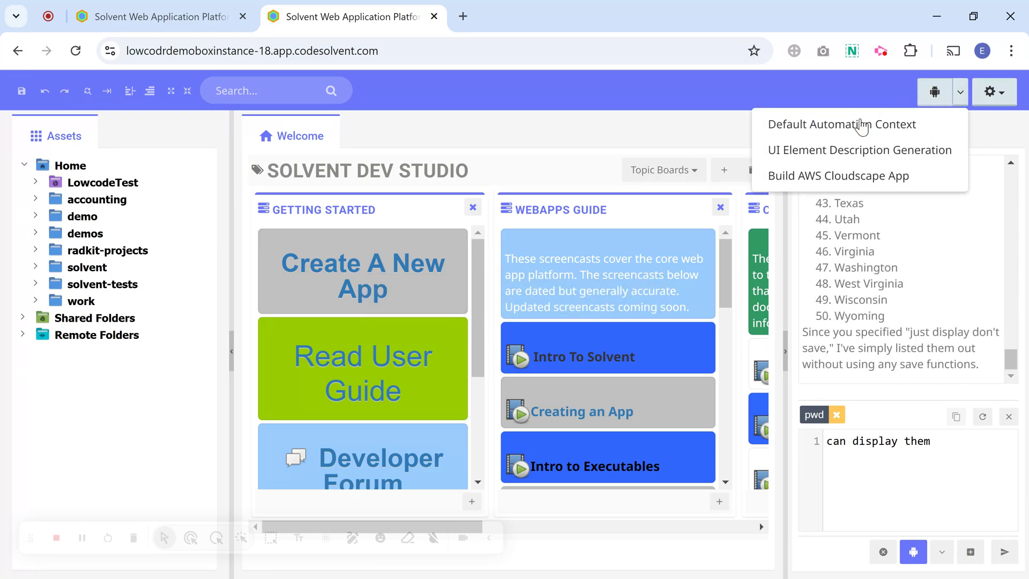
click(844, 130)
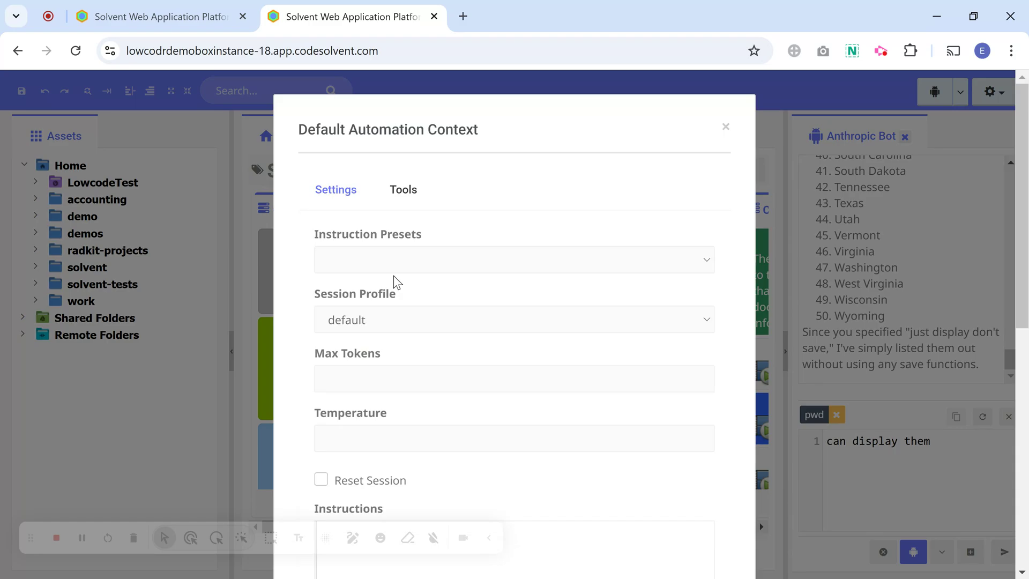
scroll(455, 404, down, 4)
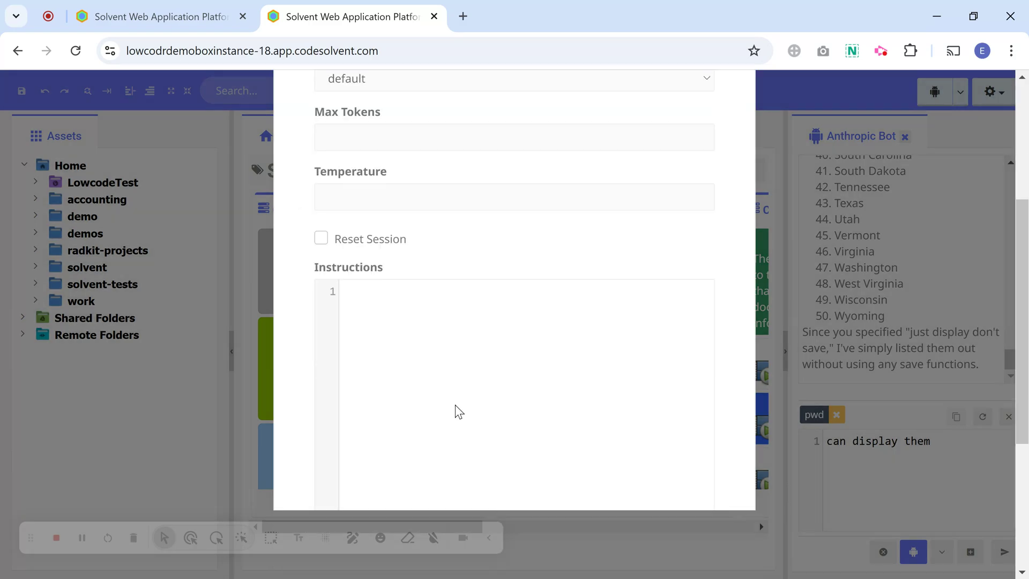
click(476, 355)
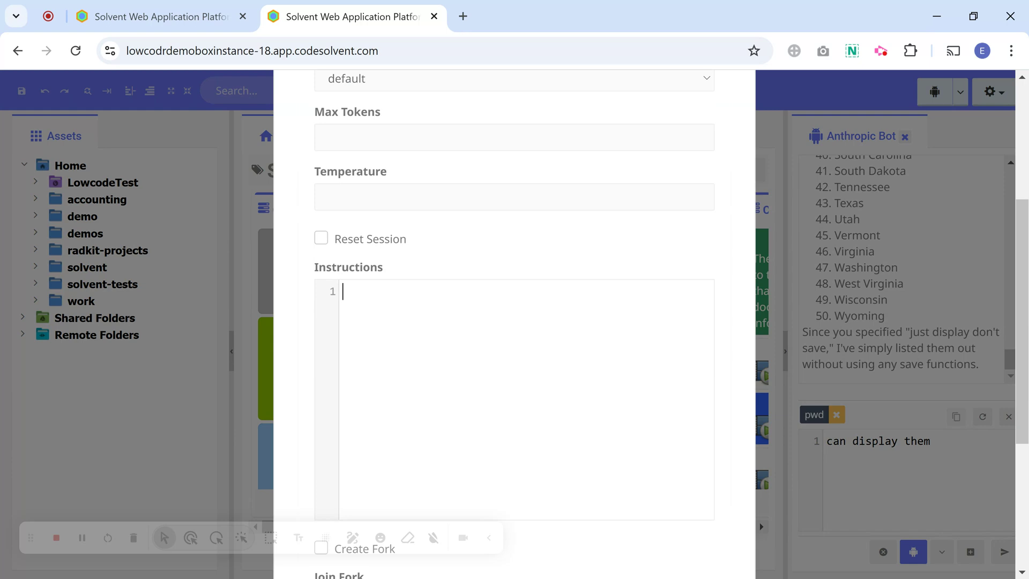
text(display statses)
key(BackSpace)
key(BackSpace)
key(BackSpace)
text(es don't )
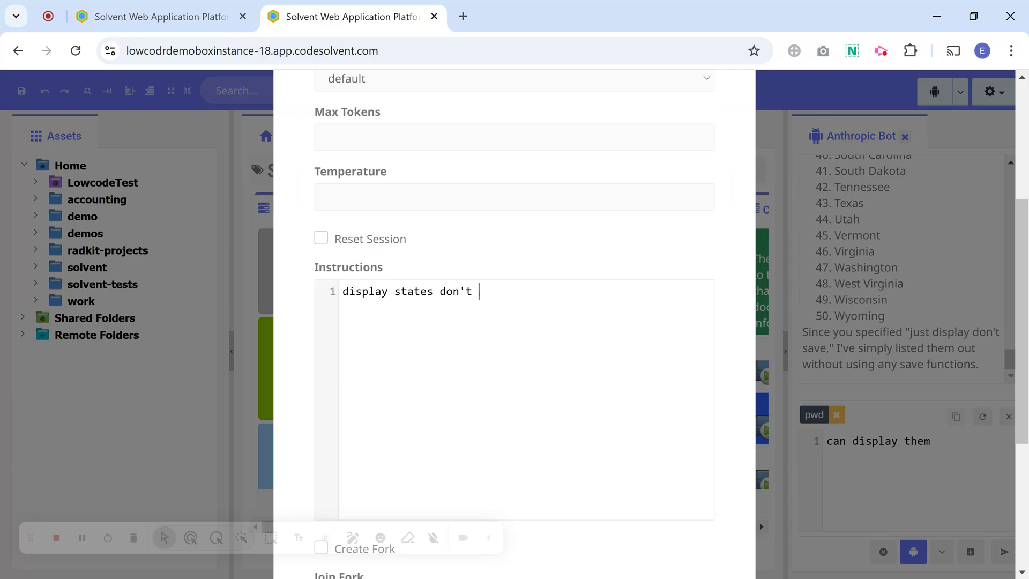
text(save)
Step: Try to run the automation with the anthropic session profile in the Front-End environment, without creating or joining a fork
scroll(476, 355, up, 3)
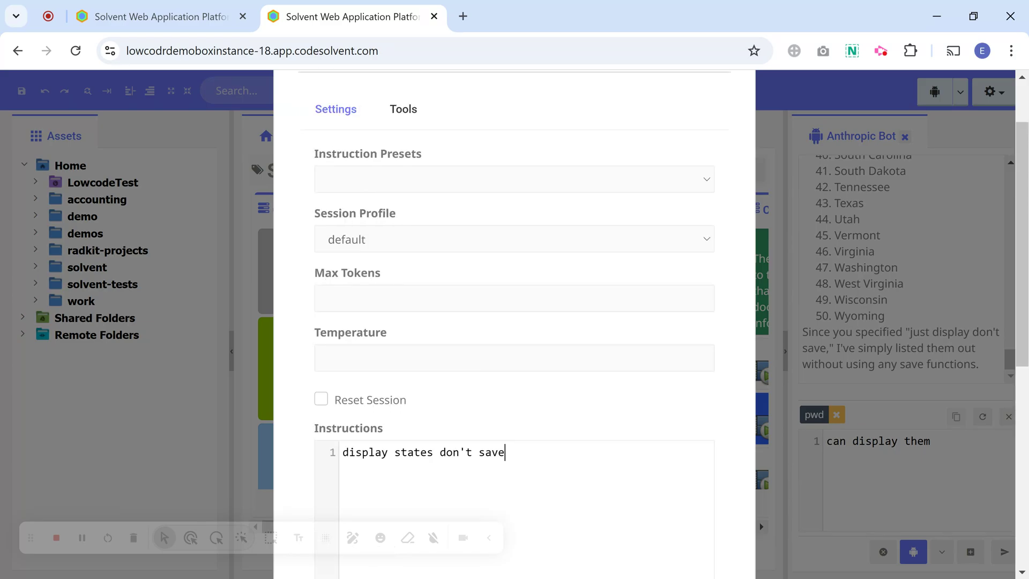
click(448, 248)
click(447, 312)
scroll(310, 304, down, 6)
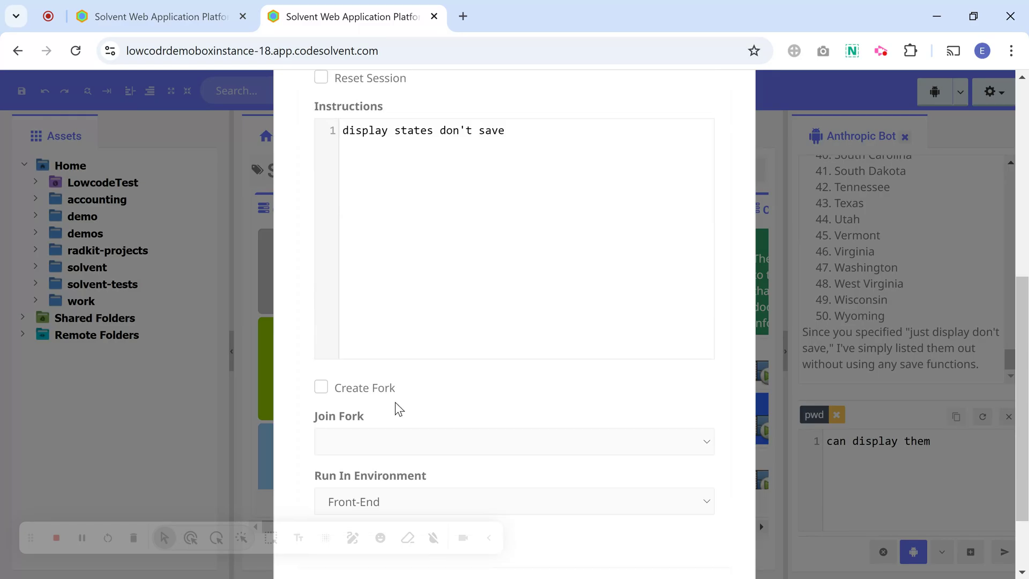
scroll(536, 461, down, 2)
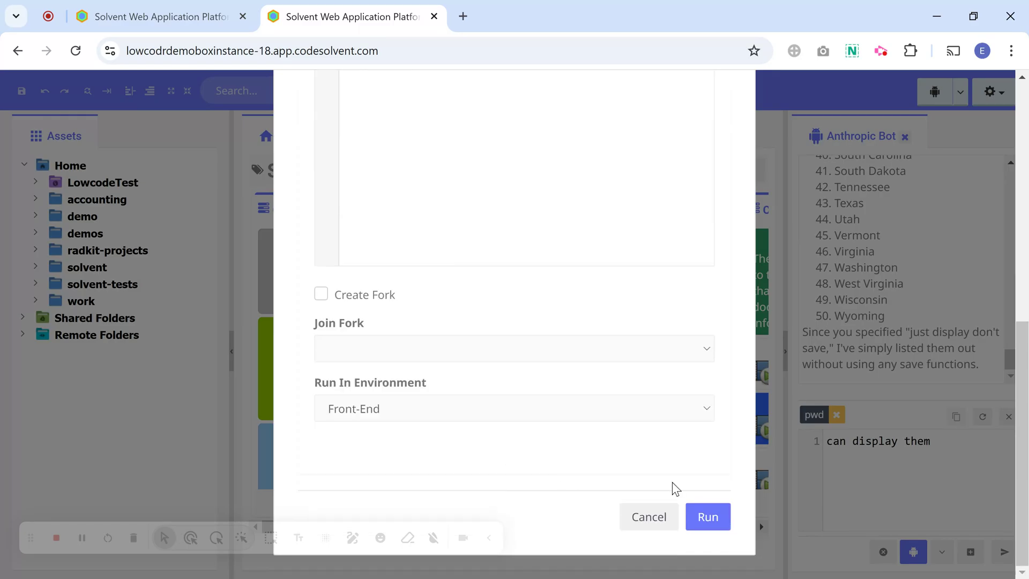
click(707, 519)
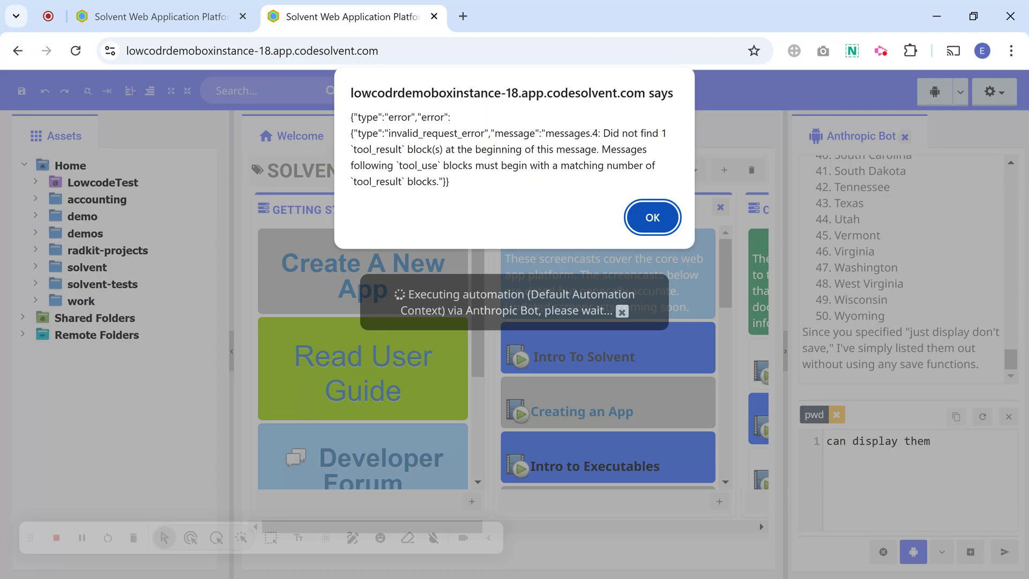
Step: Read the request error raised by the automation run and dismiss it
drag(351, 116, 452, 117)
drag(427, 149, 605, 165)
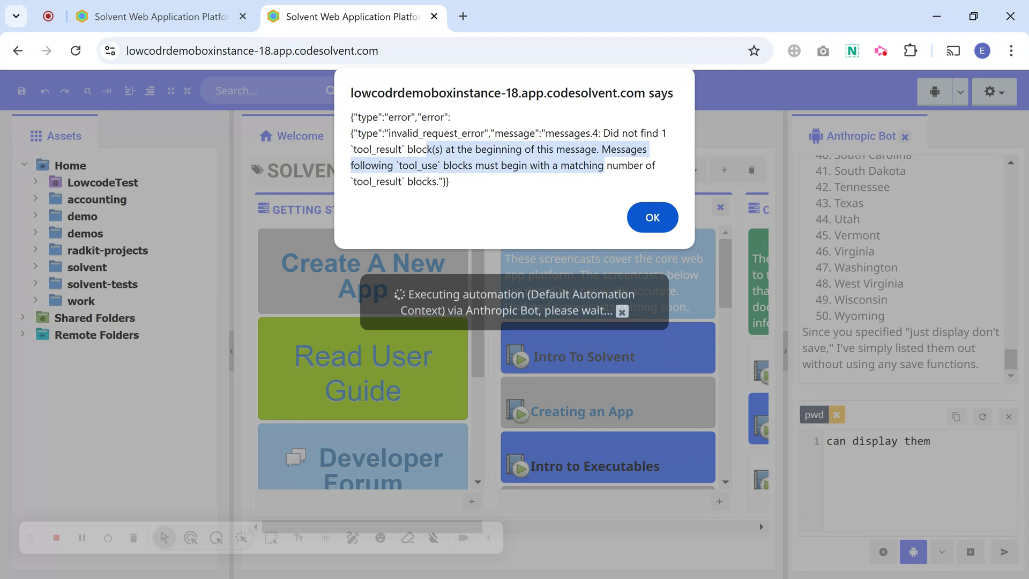
click(605, 166)
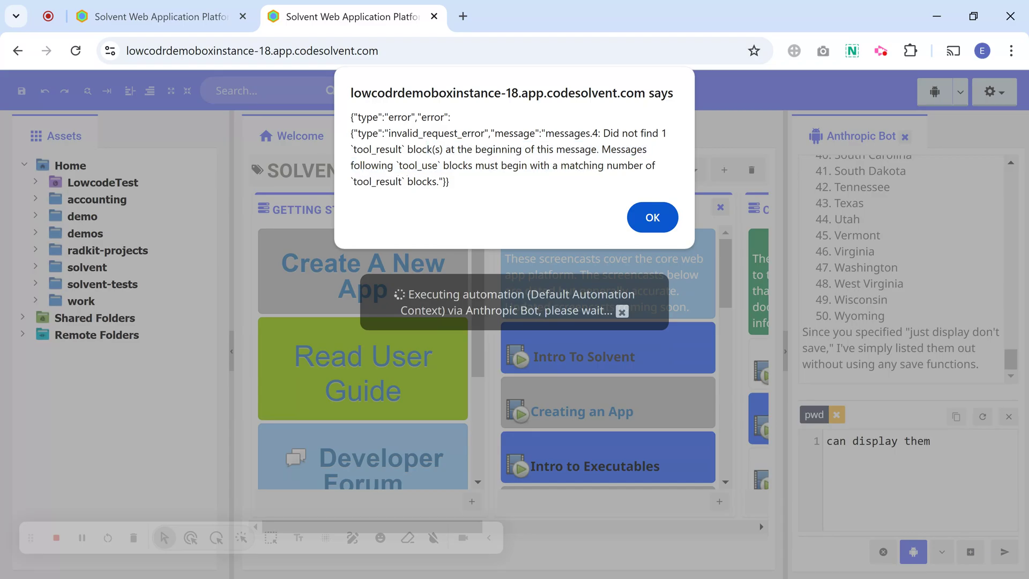
click(646, 218)
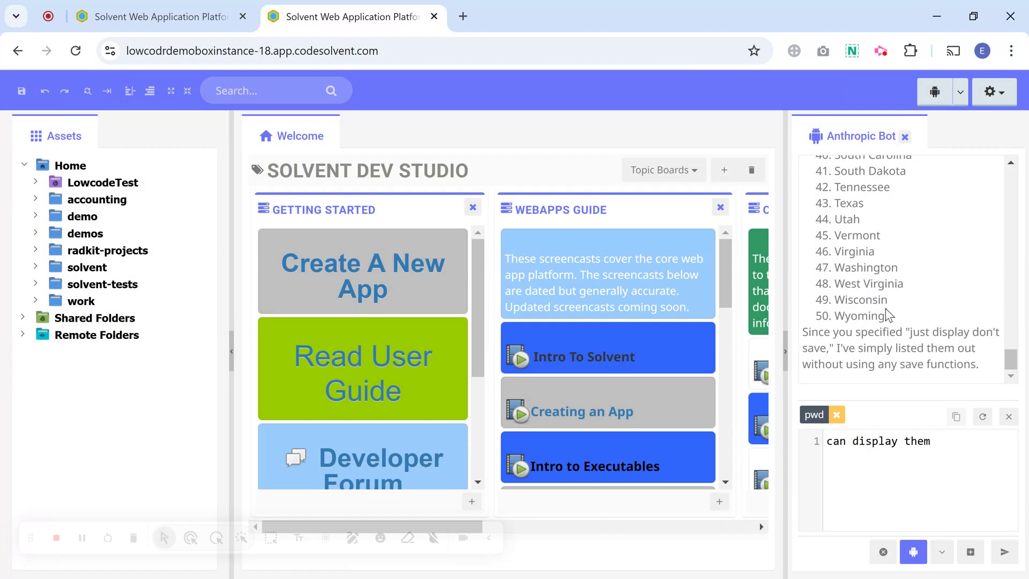
Step: Select the "list states of america" prompt in the Anthropic Bot conversation as context
scroll(886, 310, up, 15)
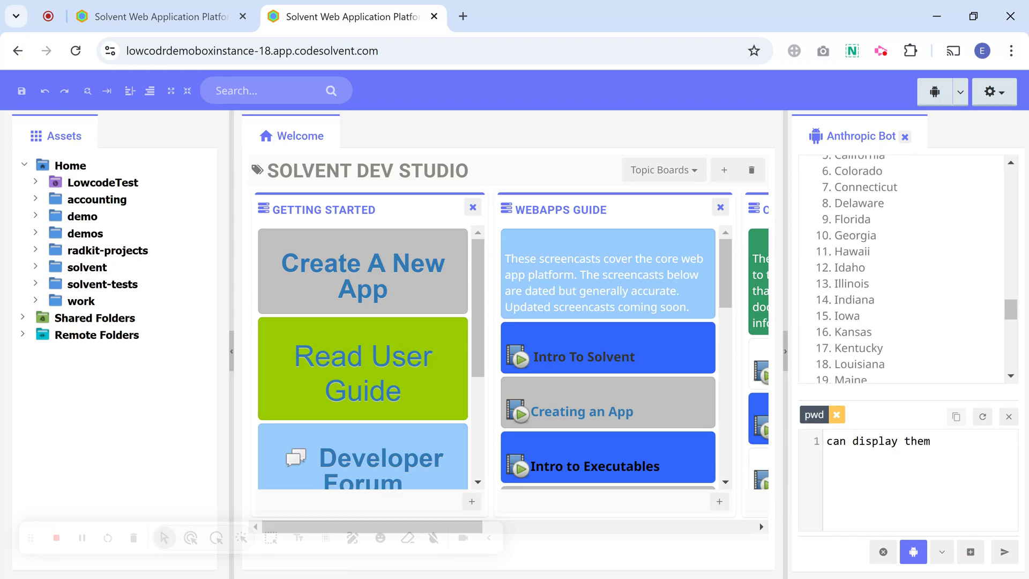
scroll(902, 268, up, 3)
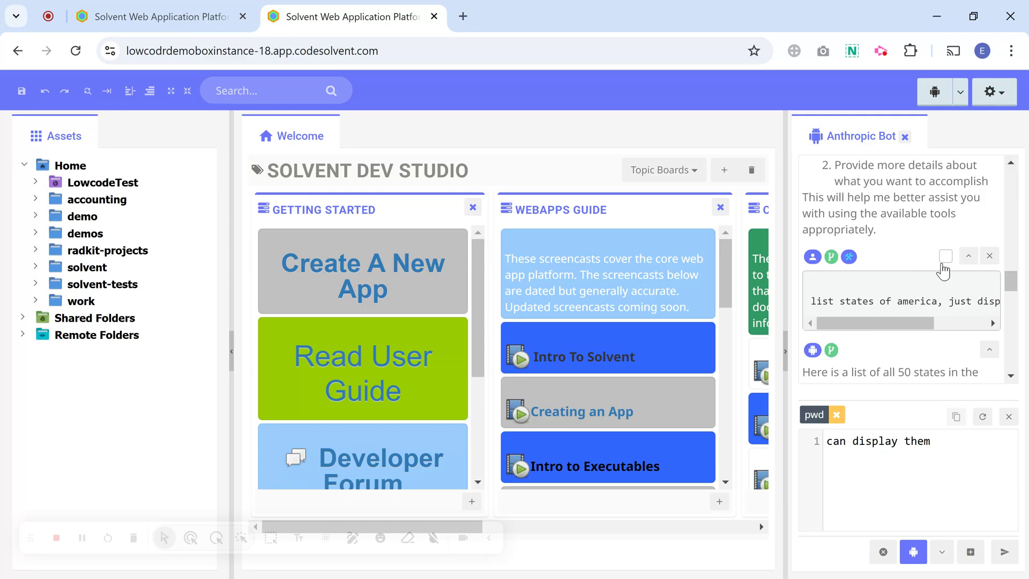
scroll(939, 290, up, 1)
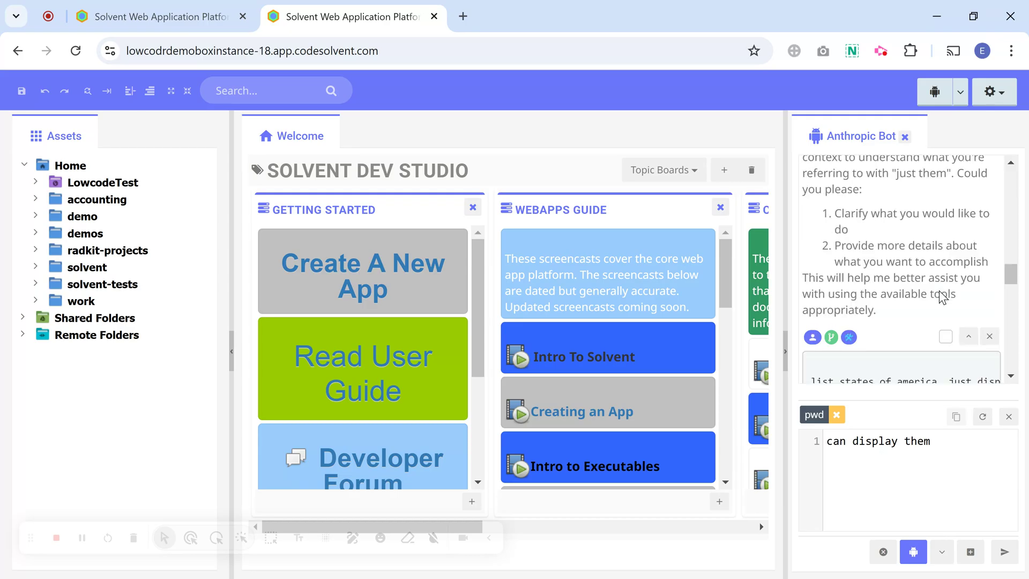
scroll(942, 297, down, 1)
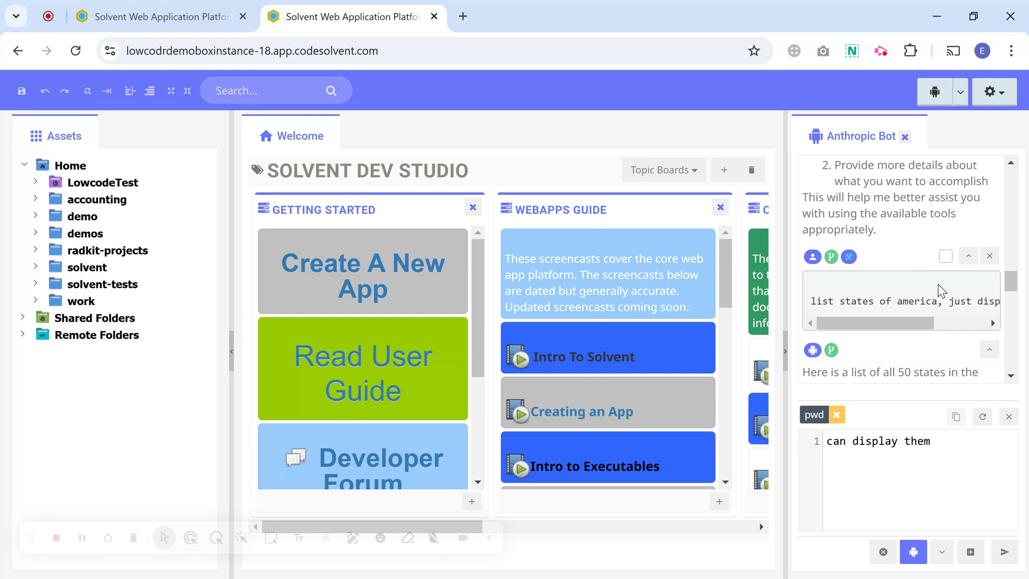
scroll(938, 285, up, 2)
scroll(938, 284, down, 2)
click(946, 257)
scroll(901, 268, down, 1)
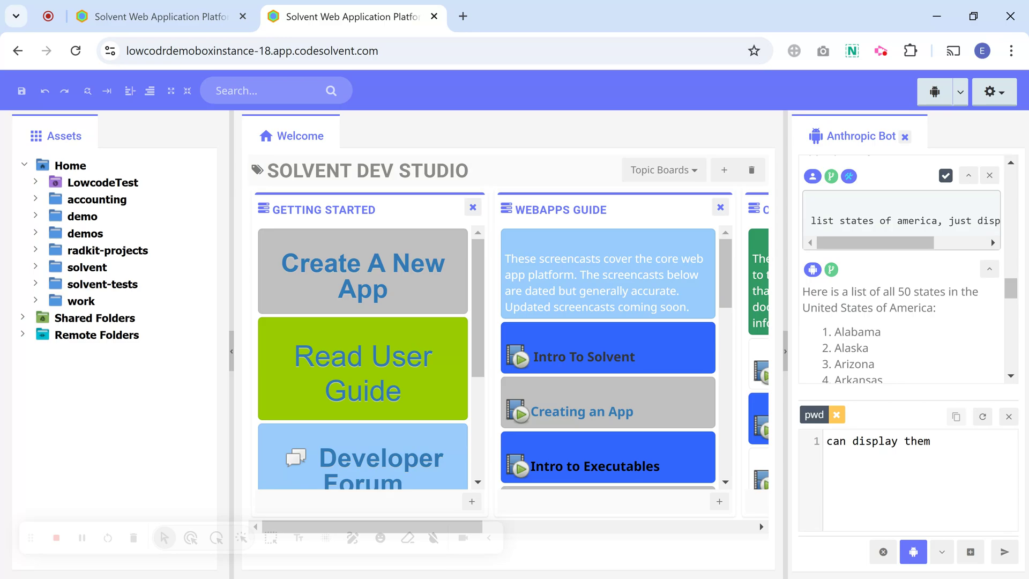
scroll(931, 305, down, 7)
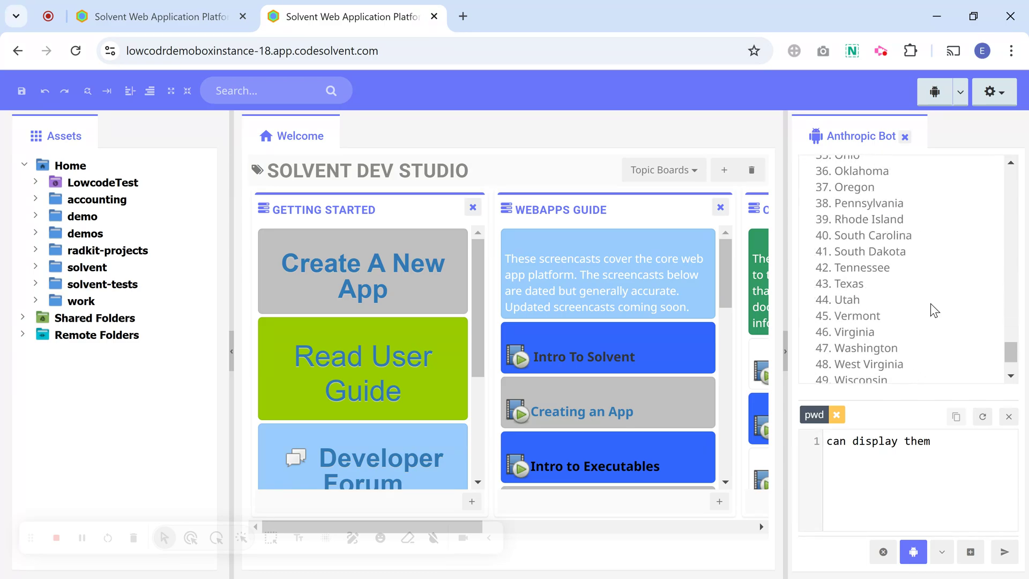
Step: Review the selected context and the settings in the Default Automation Context, and close it without running
click(941, 101)
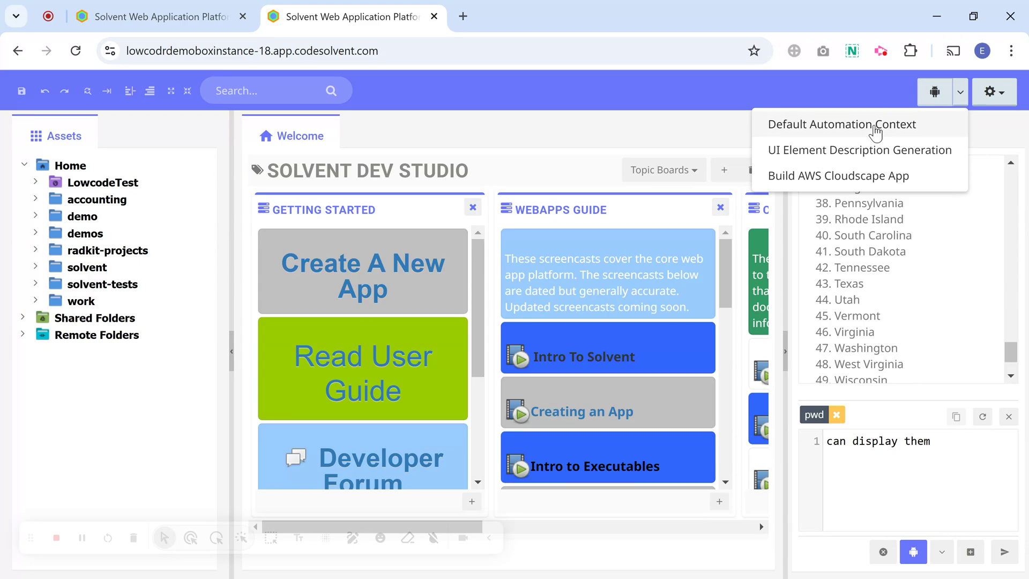
click(875, 128)
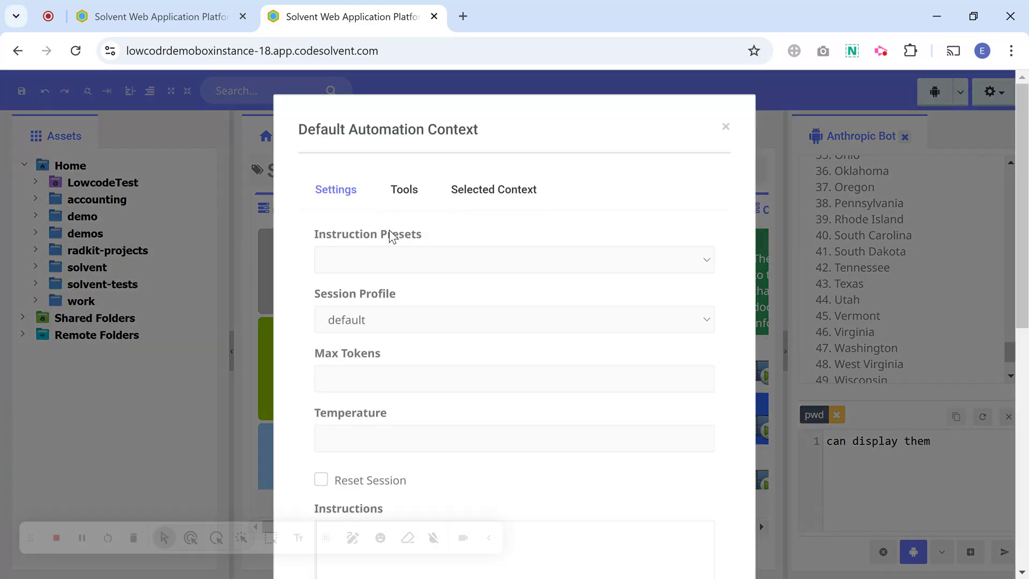
click(473, 201)
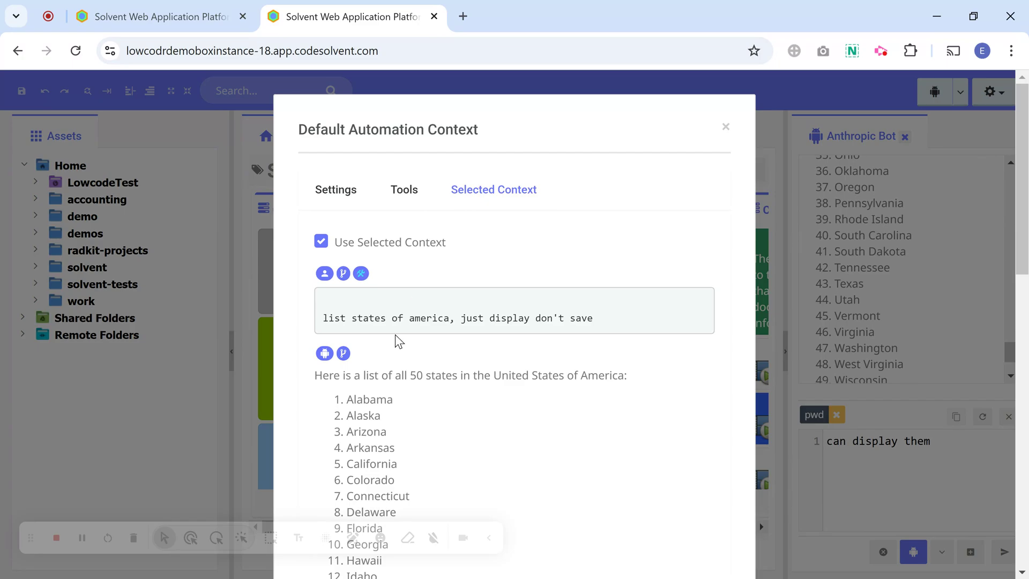
click(355, 201)
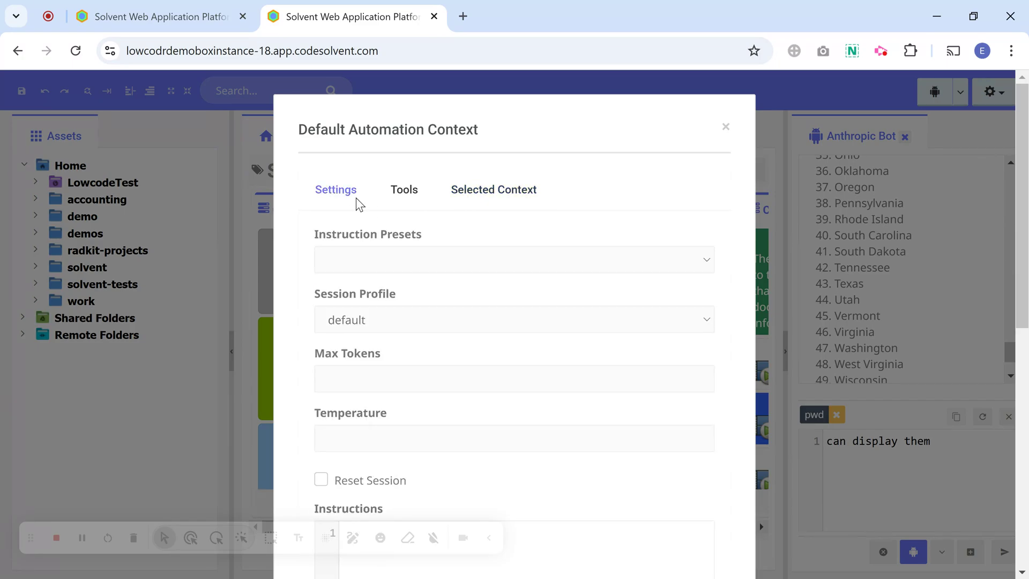
scroll(375, 365, down, 5)
scroll(375, 364, up, 2)
click(728, 125)
Step: Open the OpenAI bot session and delete all of its prompts
click(960, 93)
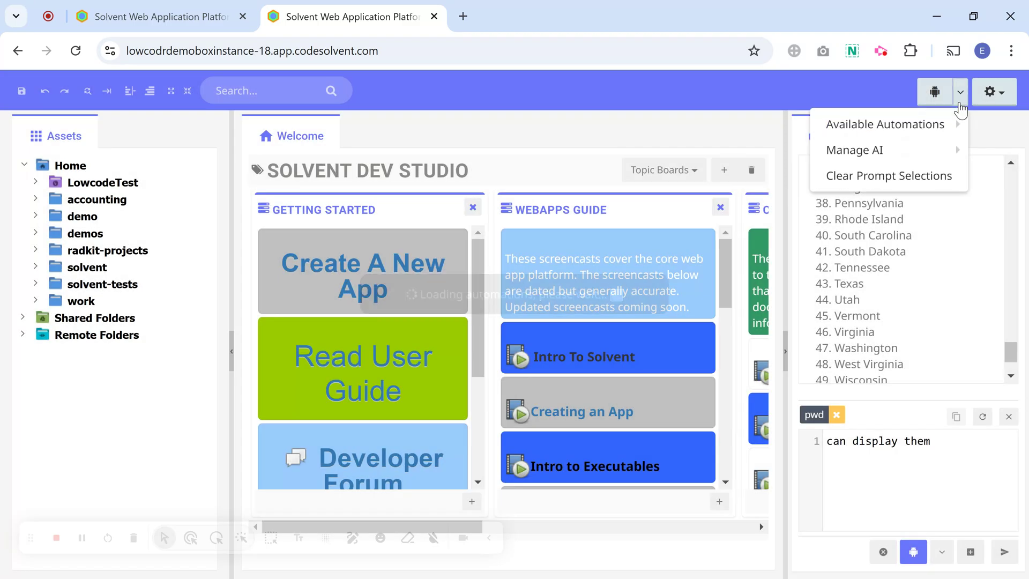
mouse_move(935, 152)
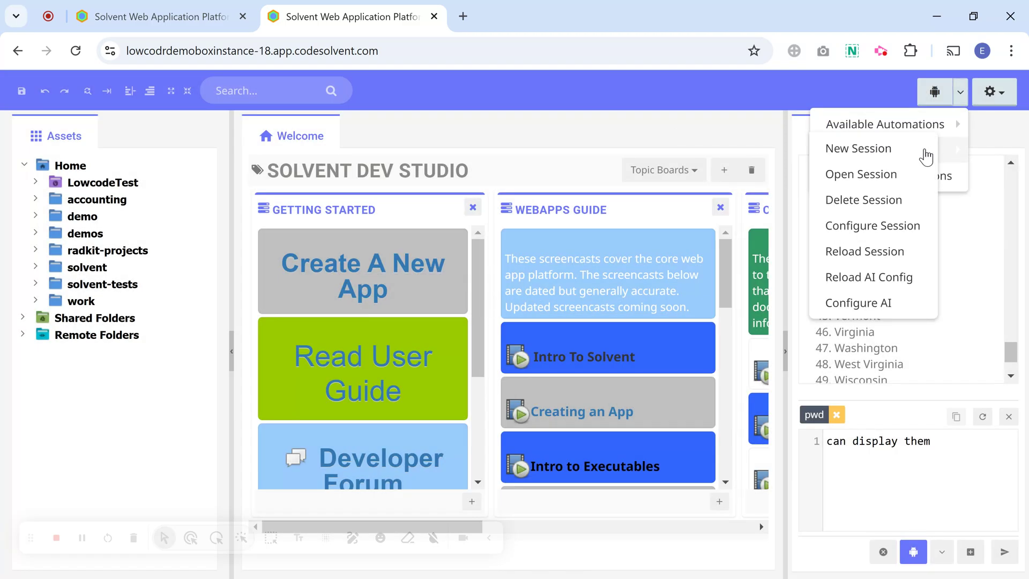
click(880, 173)
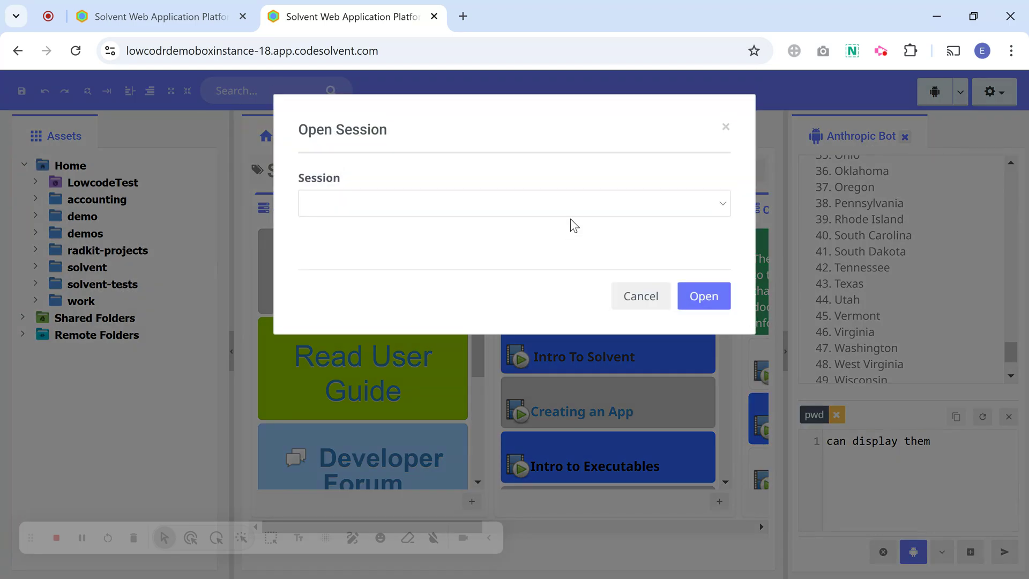
click(703, 298)
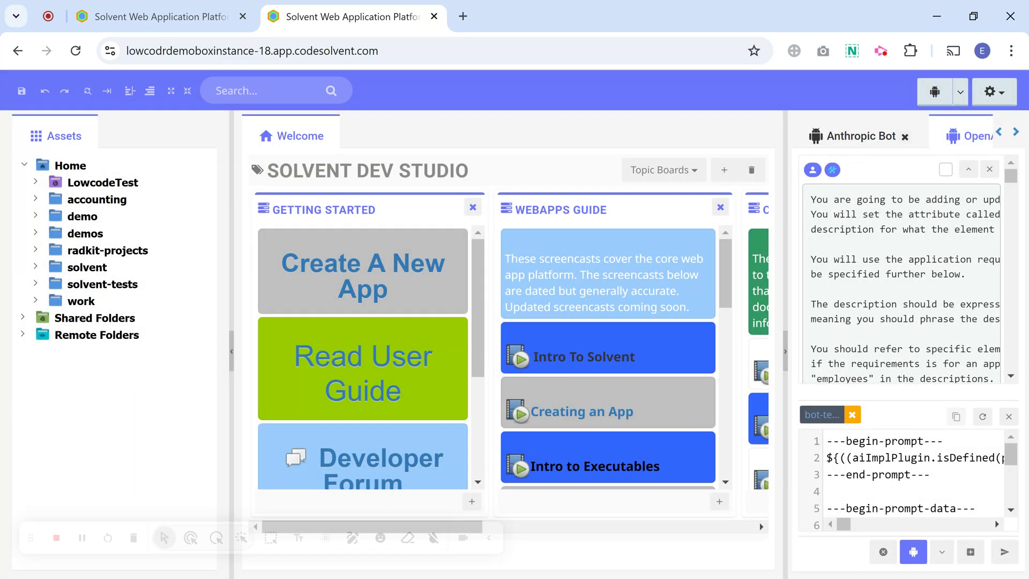
scroll(1008, 321, down, 5)
click(1009, 417)
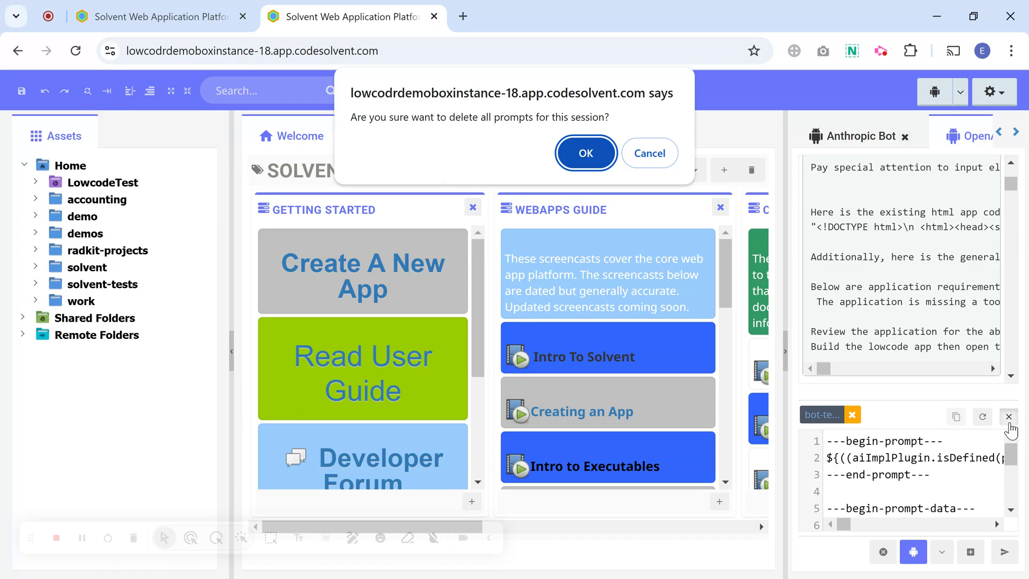
click(588, 154)
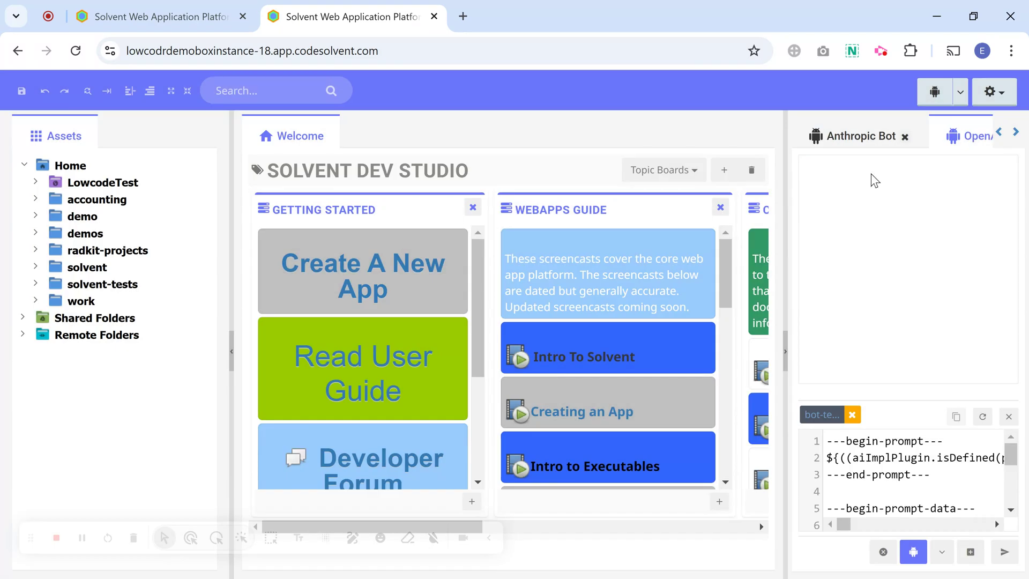
Step: Return to the Anthropic Bot session and check the selected context in the Default Automation Context
click(869, 139)
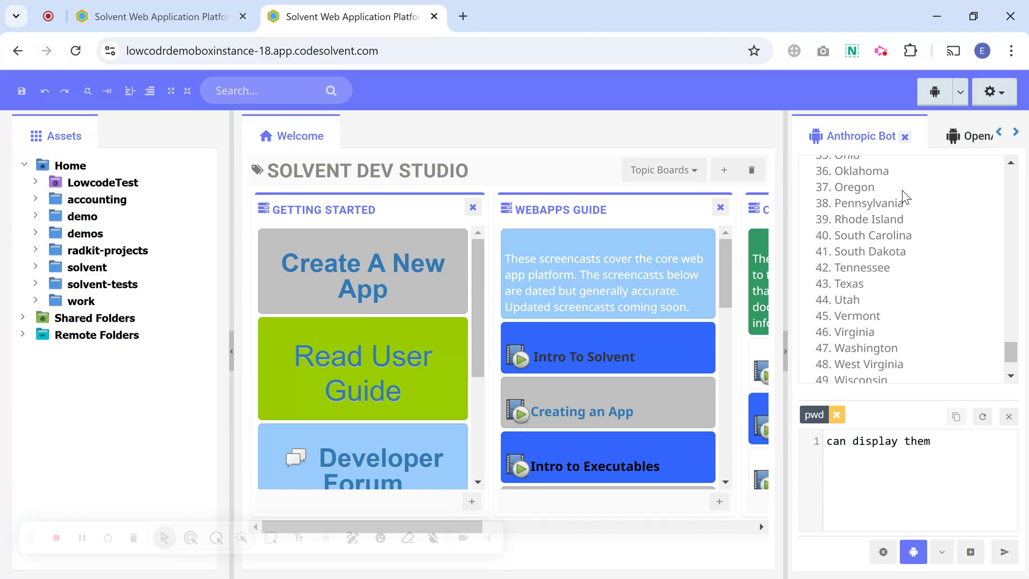
scroll(966, 298, up, 1)
scroll(966, 298, up, 3)
click(943, 101)
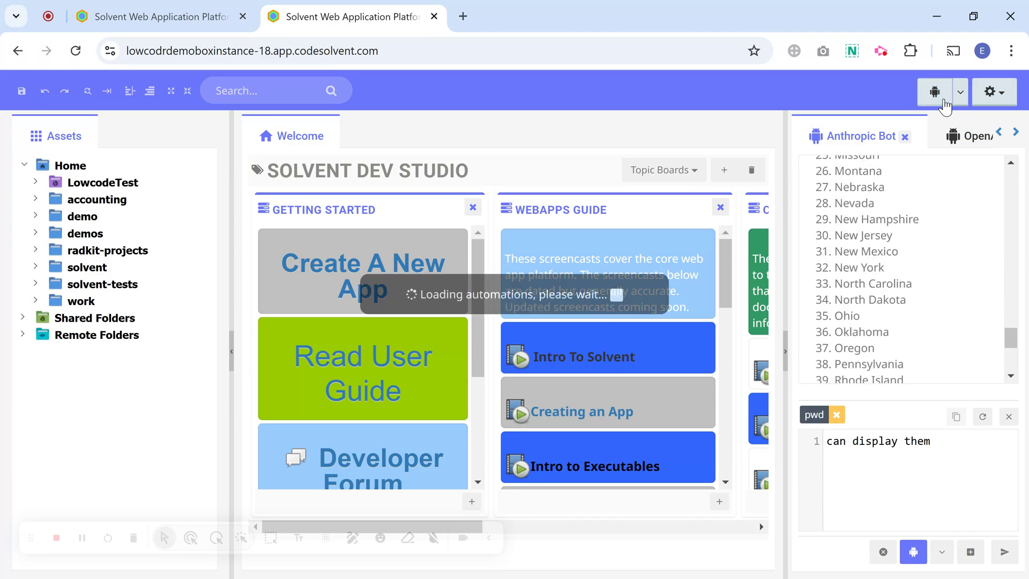
click(882, 125)
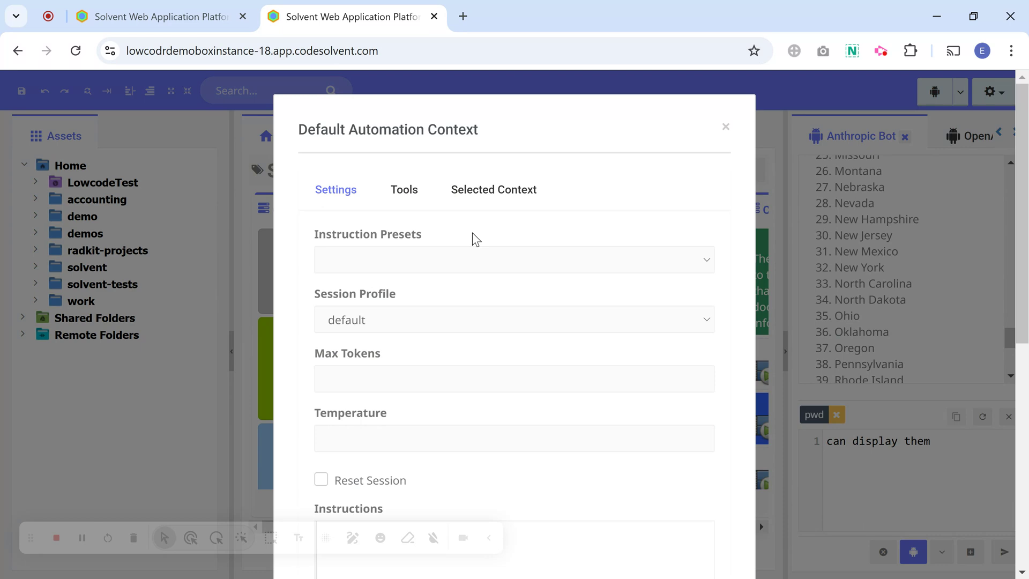
click(493, 191)
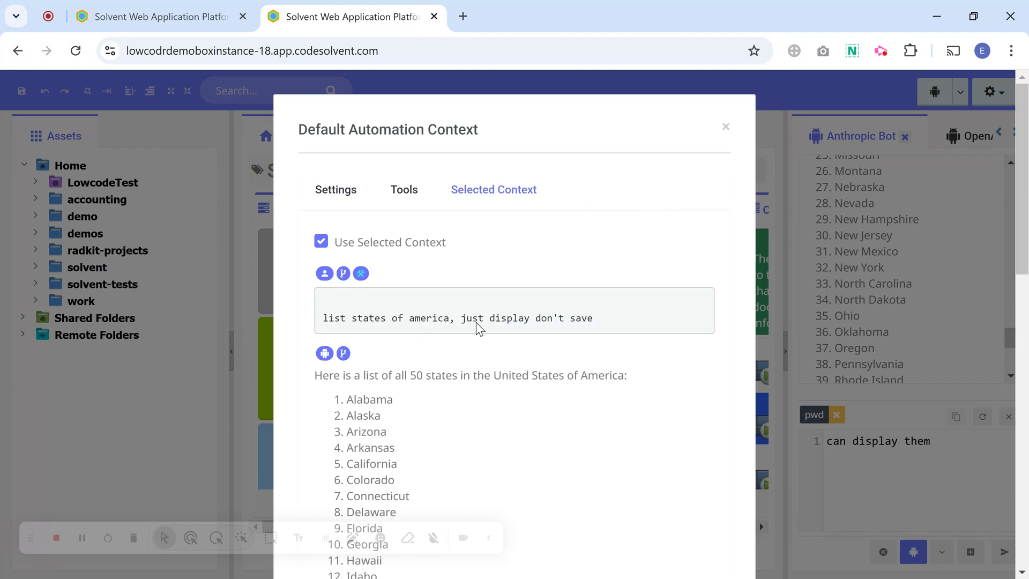
Step: Enter the instruction "list the ones on the eastern coast" in the Default Automation Context settings and run it with the selected context
click(354, 194)
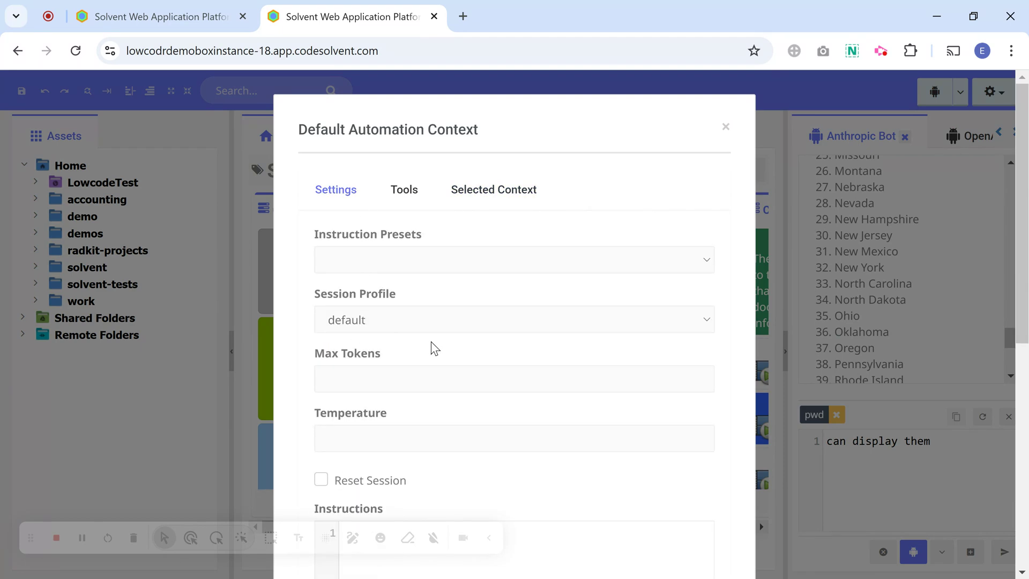
scroll(319, 333, down, 7)
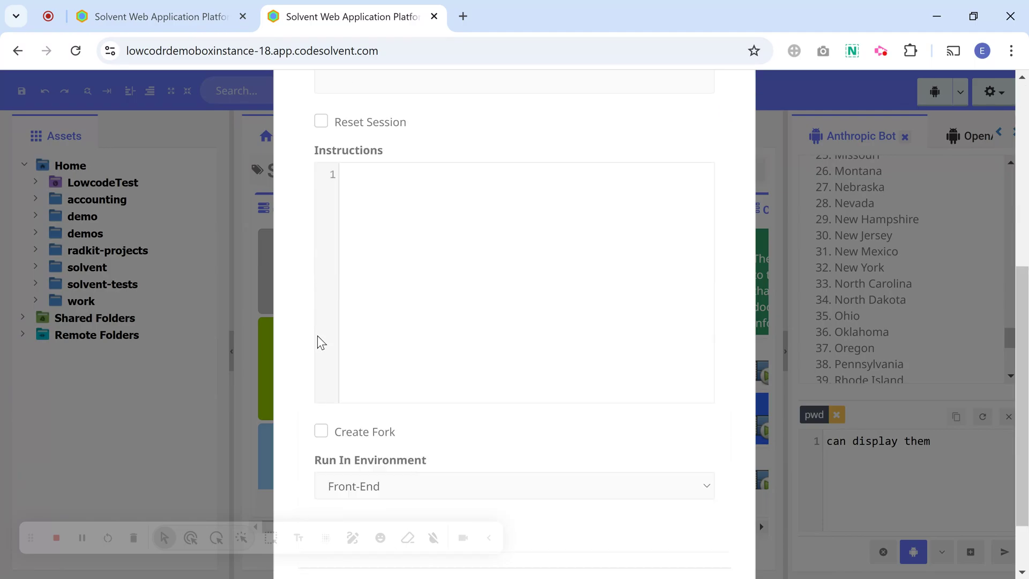
click(485, 247)
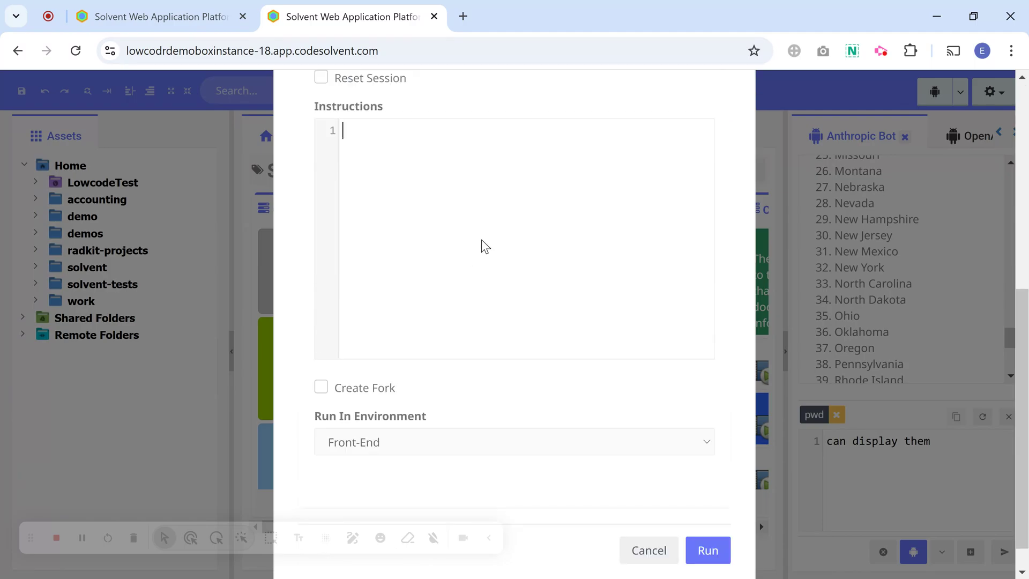
text(shows)
key(BackSpace)
key(BackSpace)
key(BackSpace)
key(BackSpace)
key(BackSpace)
text(list the onese)
key(BackSpace)
key(BackSpace)
text(s)
text(the)
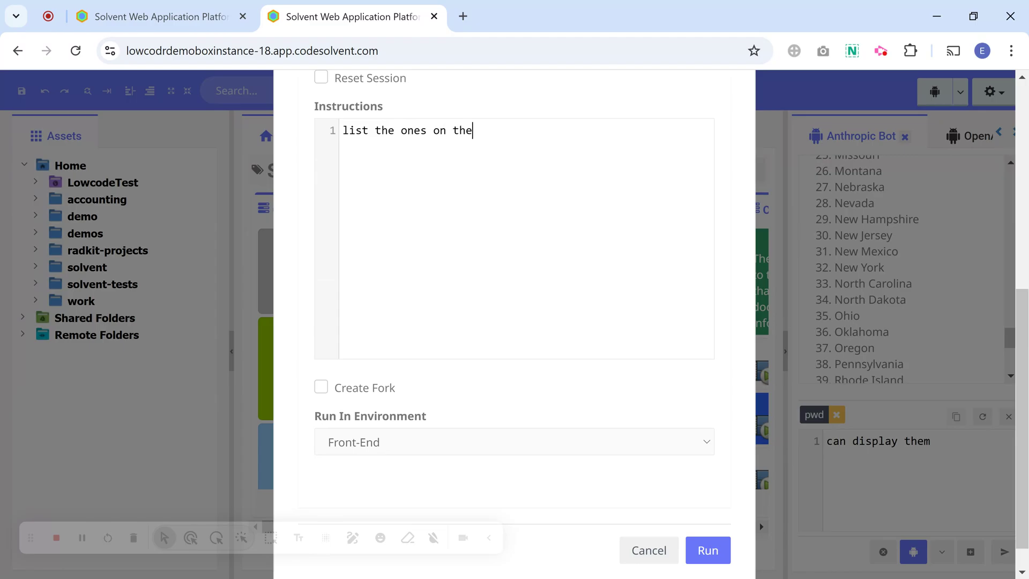
text( eastern caost)
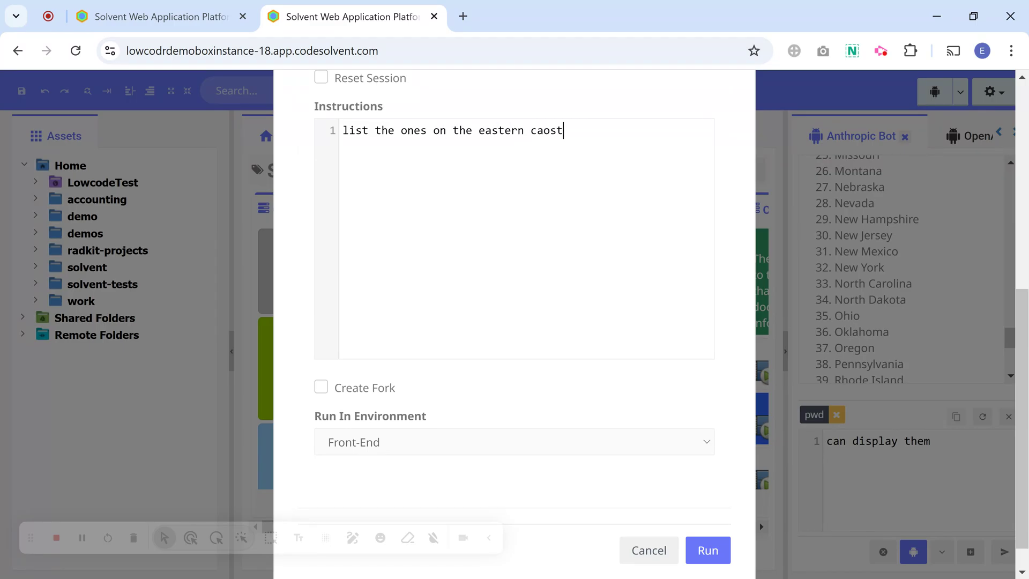
key(BackSpace)
key(BackSpace)
key(BackSpace)
key(BackSpace)
text(oast)
scroll(493, 266, down, 1)
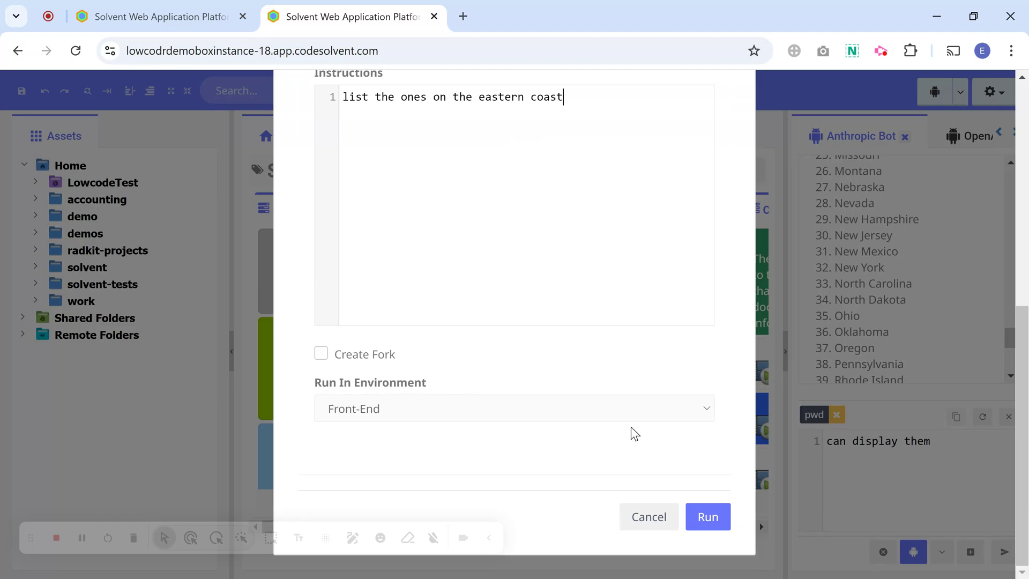
click(704, 518)
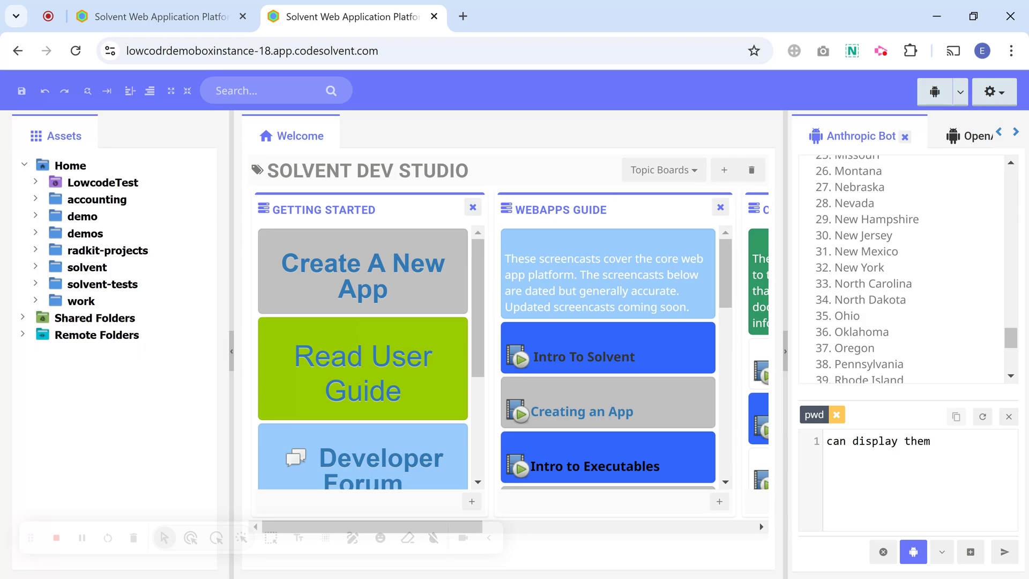
Step: Open the OpenAI Bot session and review the carried-over states prompt, the eastern coast prompt and the bot's response
click(969, 136)
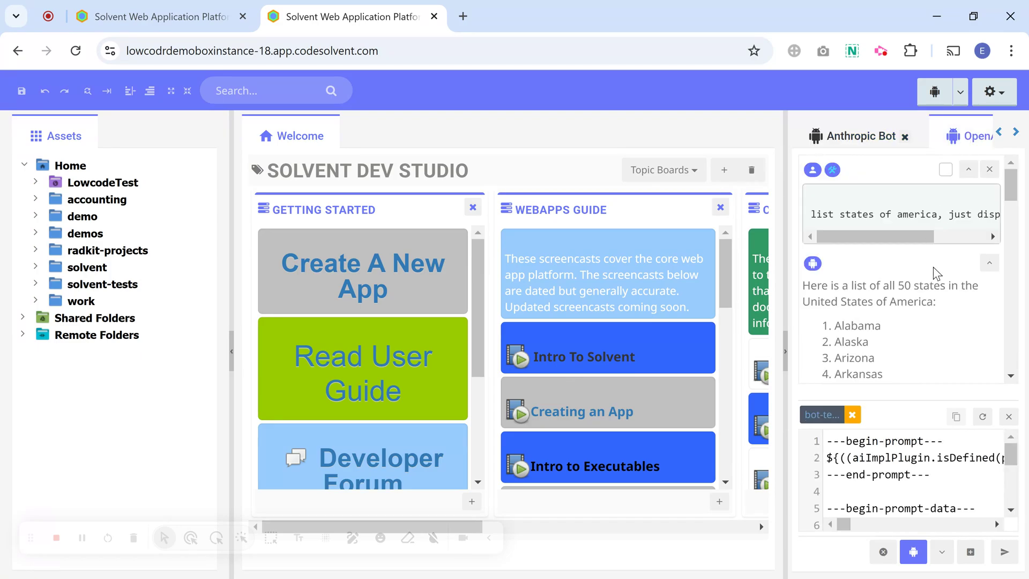
drag(919, 238, 867, 242)
drag(1012, 194, 1006, 351)
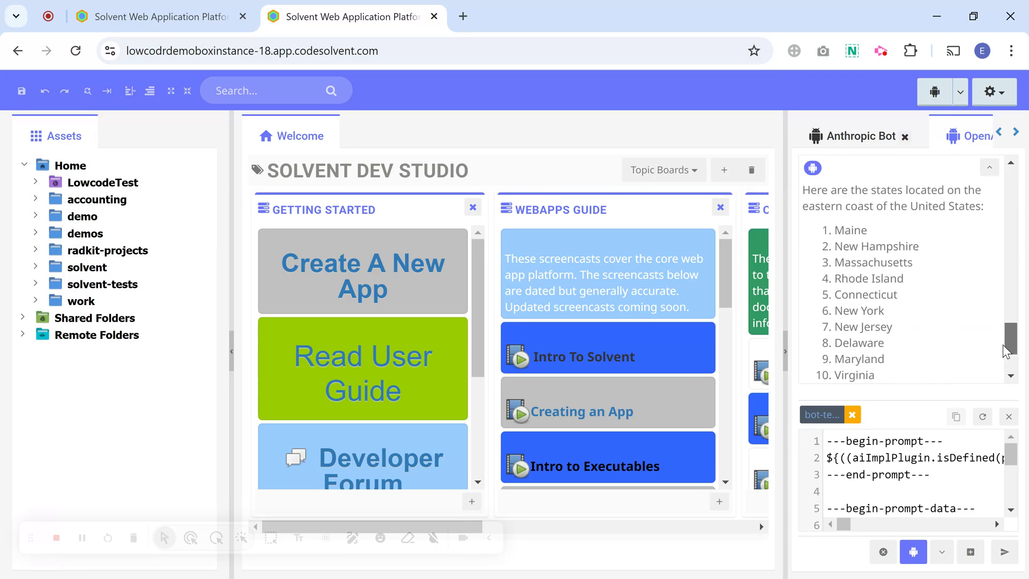
scroll(885, 252, up, 3)
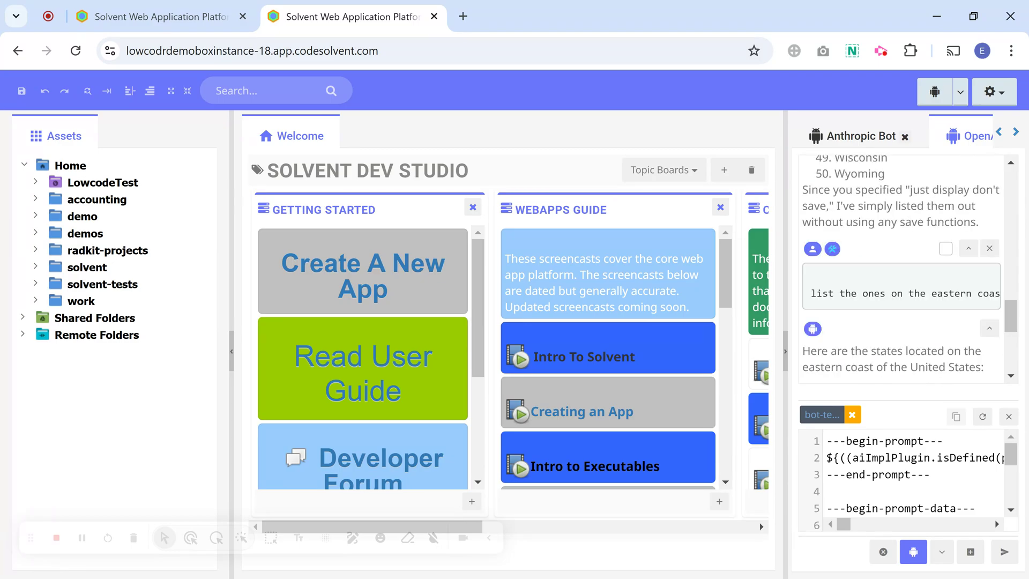
drag(811, 294, 960, 293)
scroll(853, 321, down, 2)
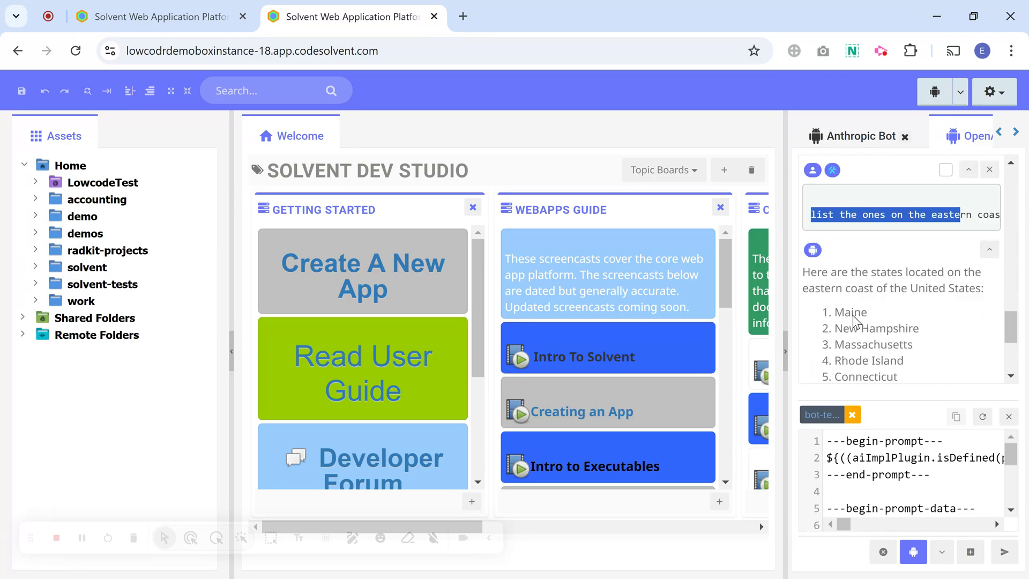
scroll(853, 321, down, 2)
scroll(852, 270, down, 3)
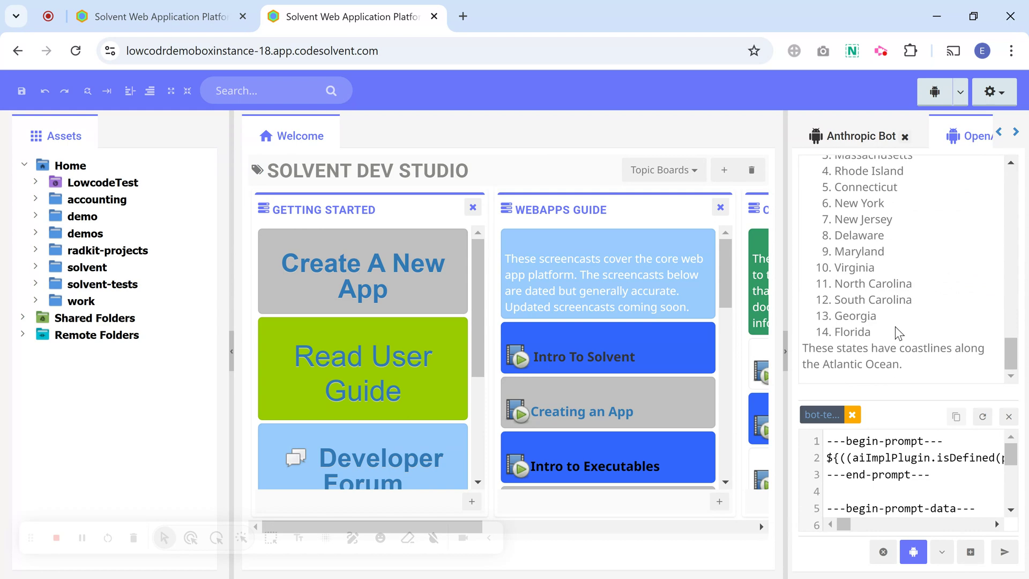
scroll(899, 332, up, 6)
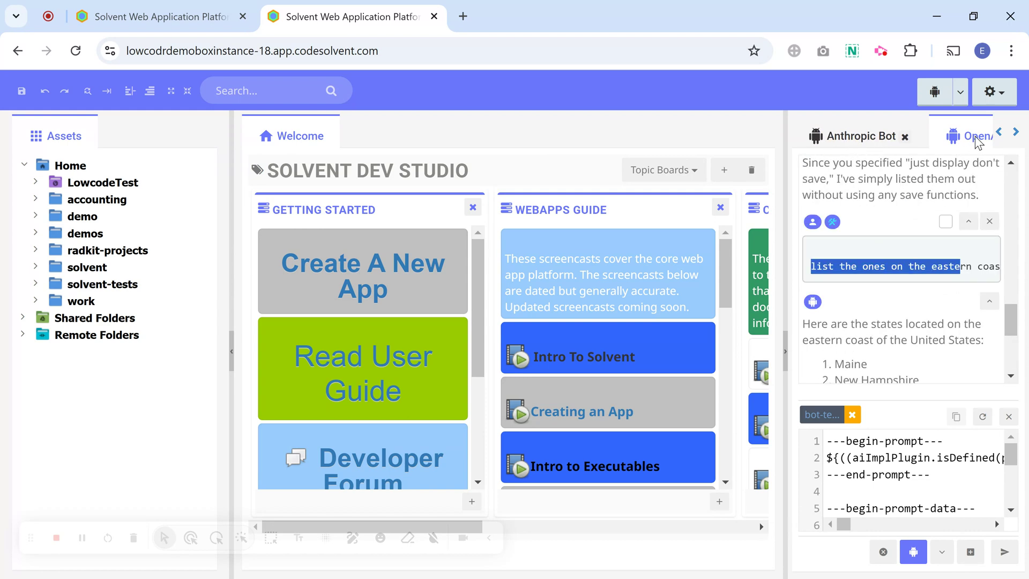
click(1016, 131)
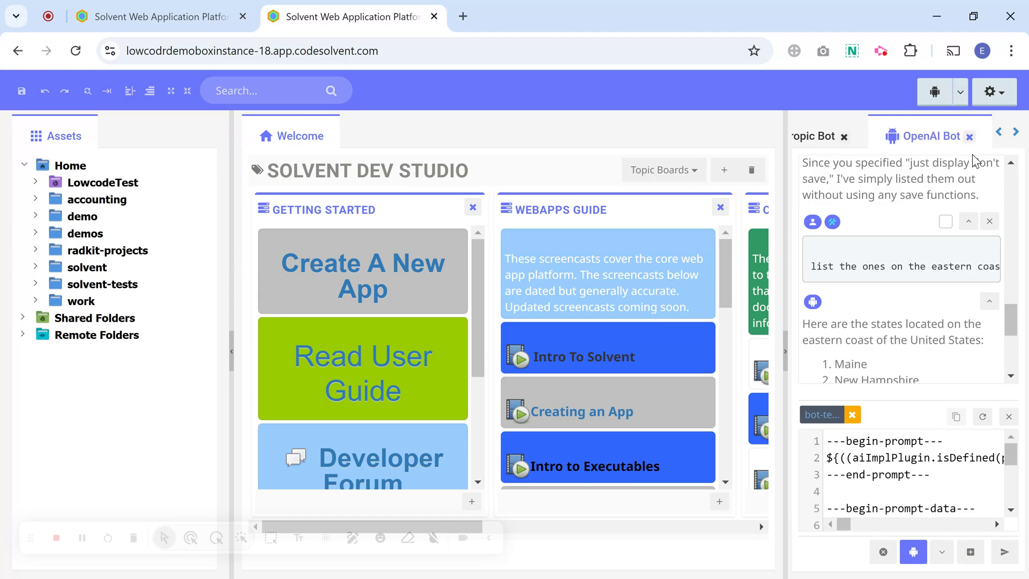